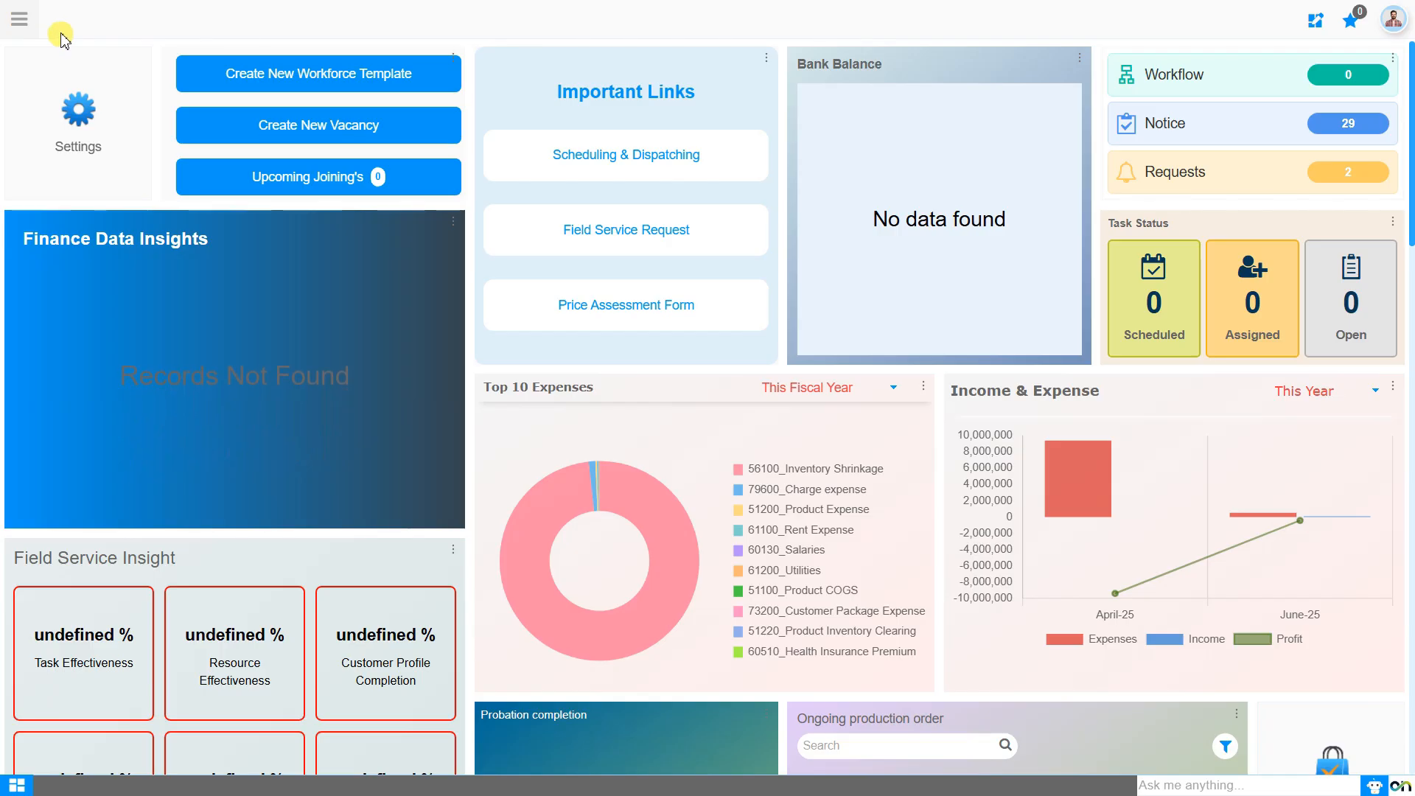
Step: Search the application menu for "requisition"
click(22, 24)
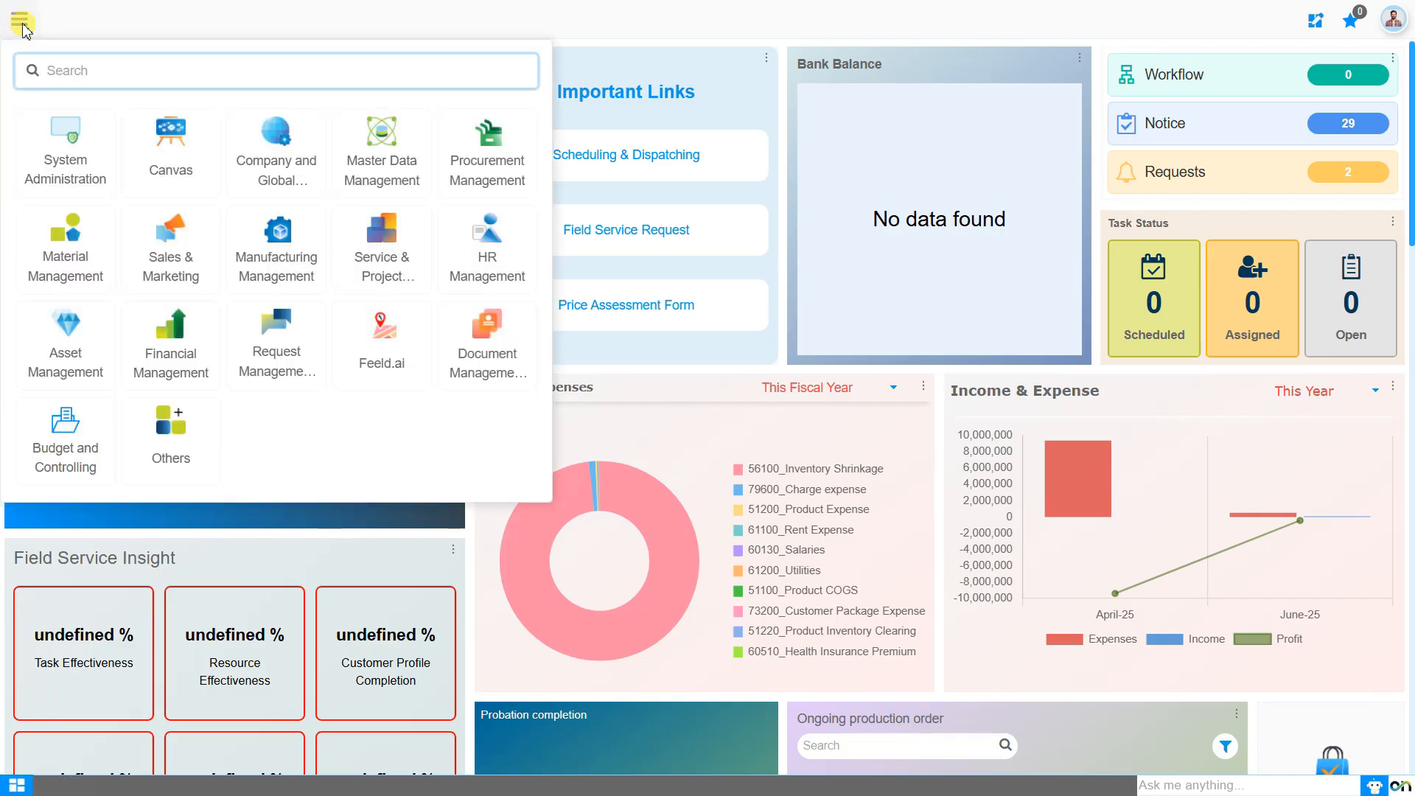
text(requ)
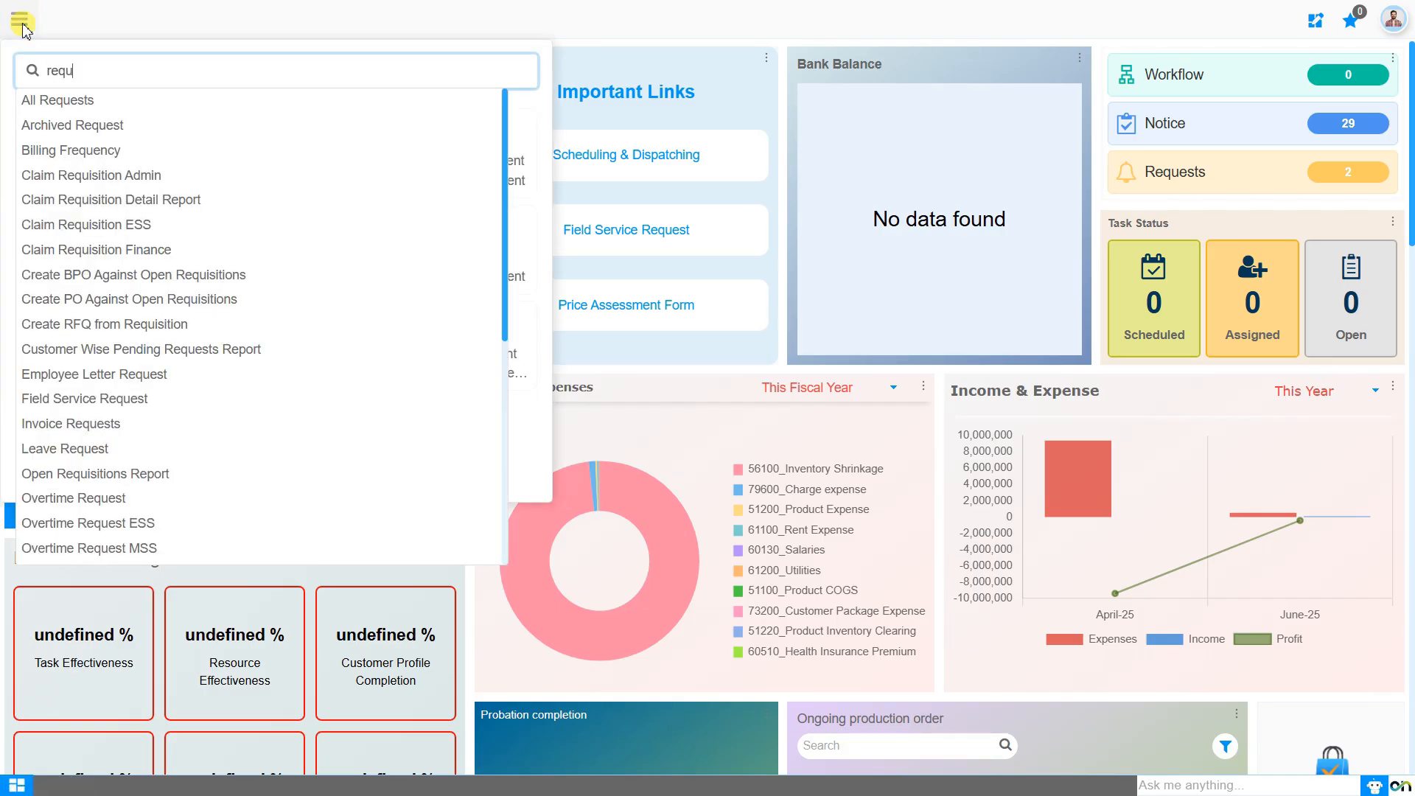
text(isition)
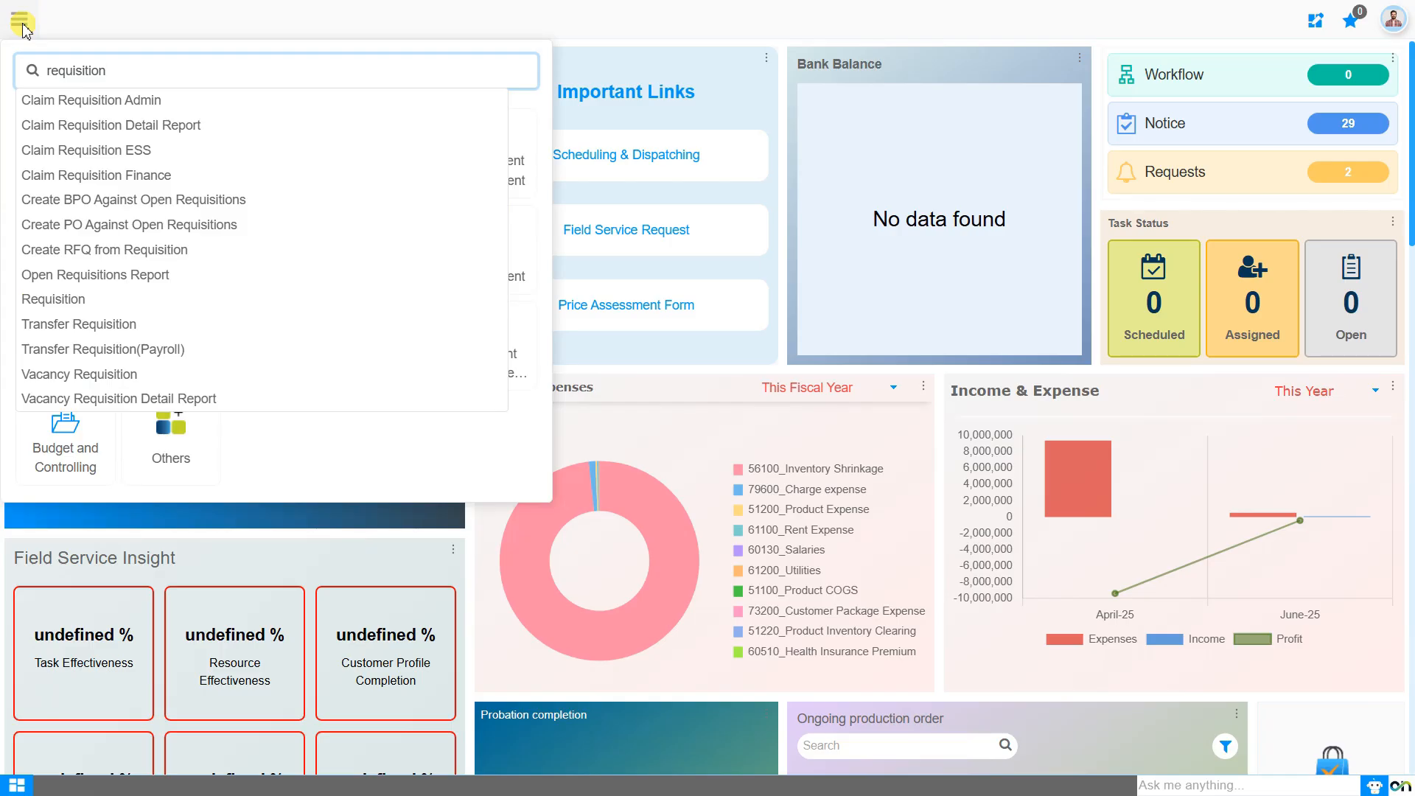
click(146, 305)
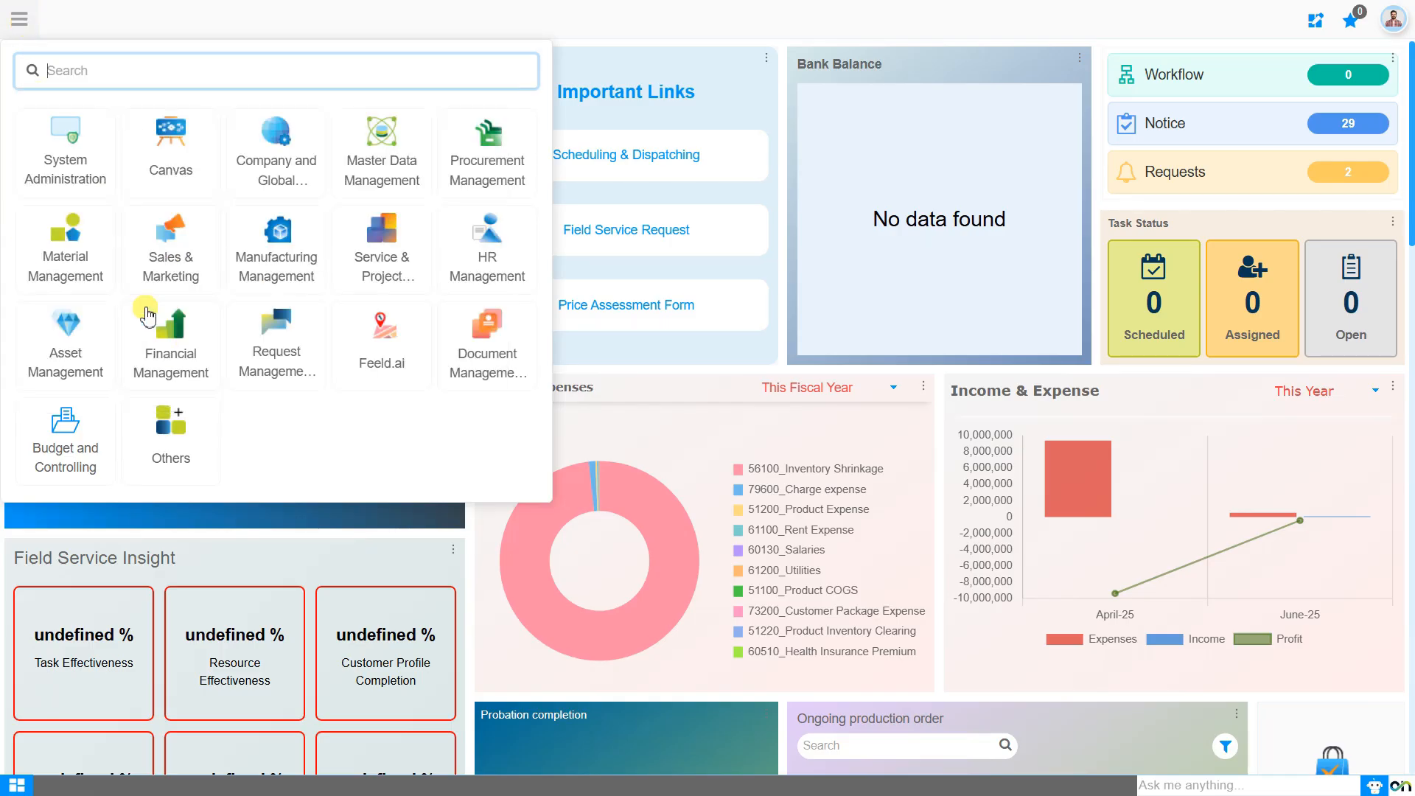
Step: Open the Requisition window from the Procurement Management module
click(499, 186)
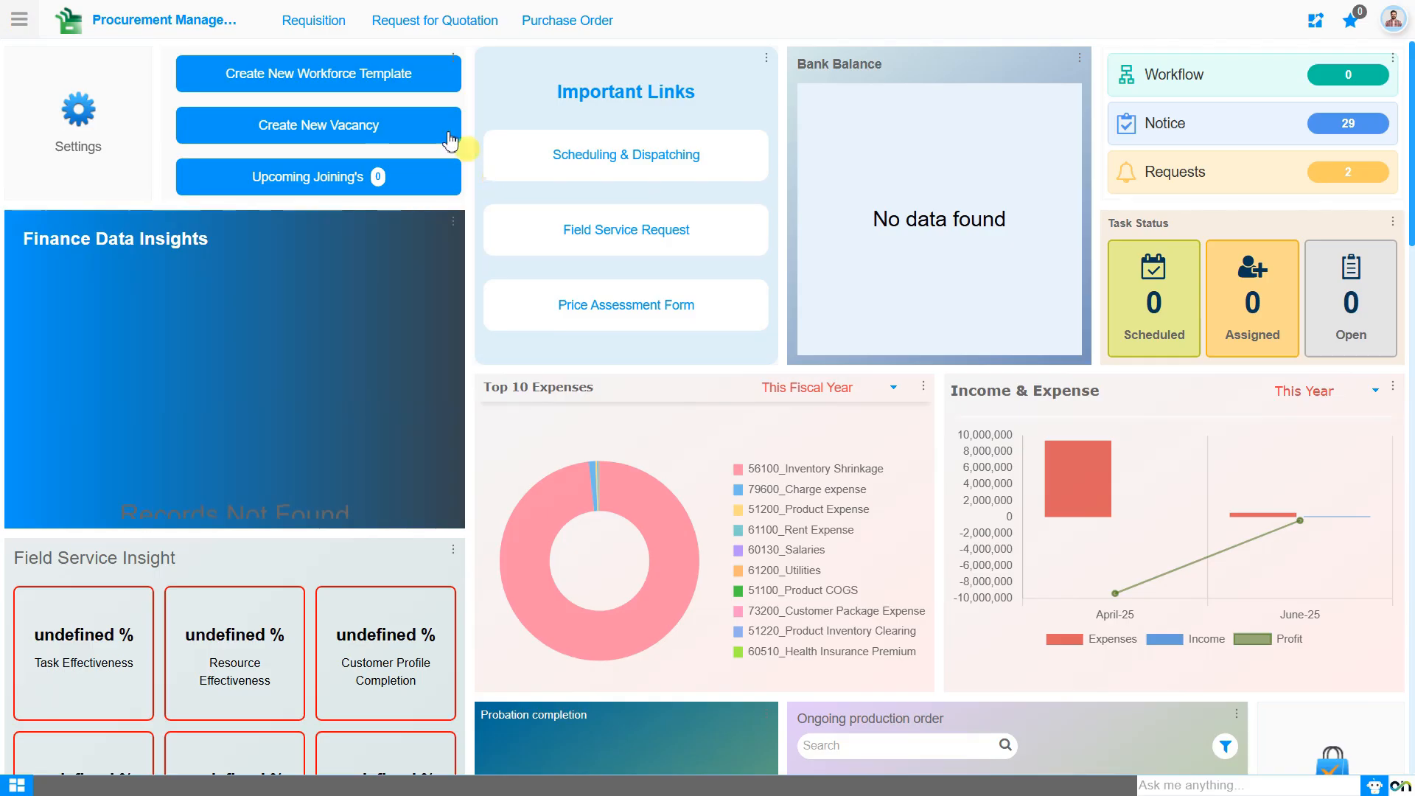
click(319, 29)
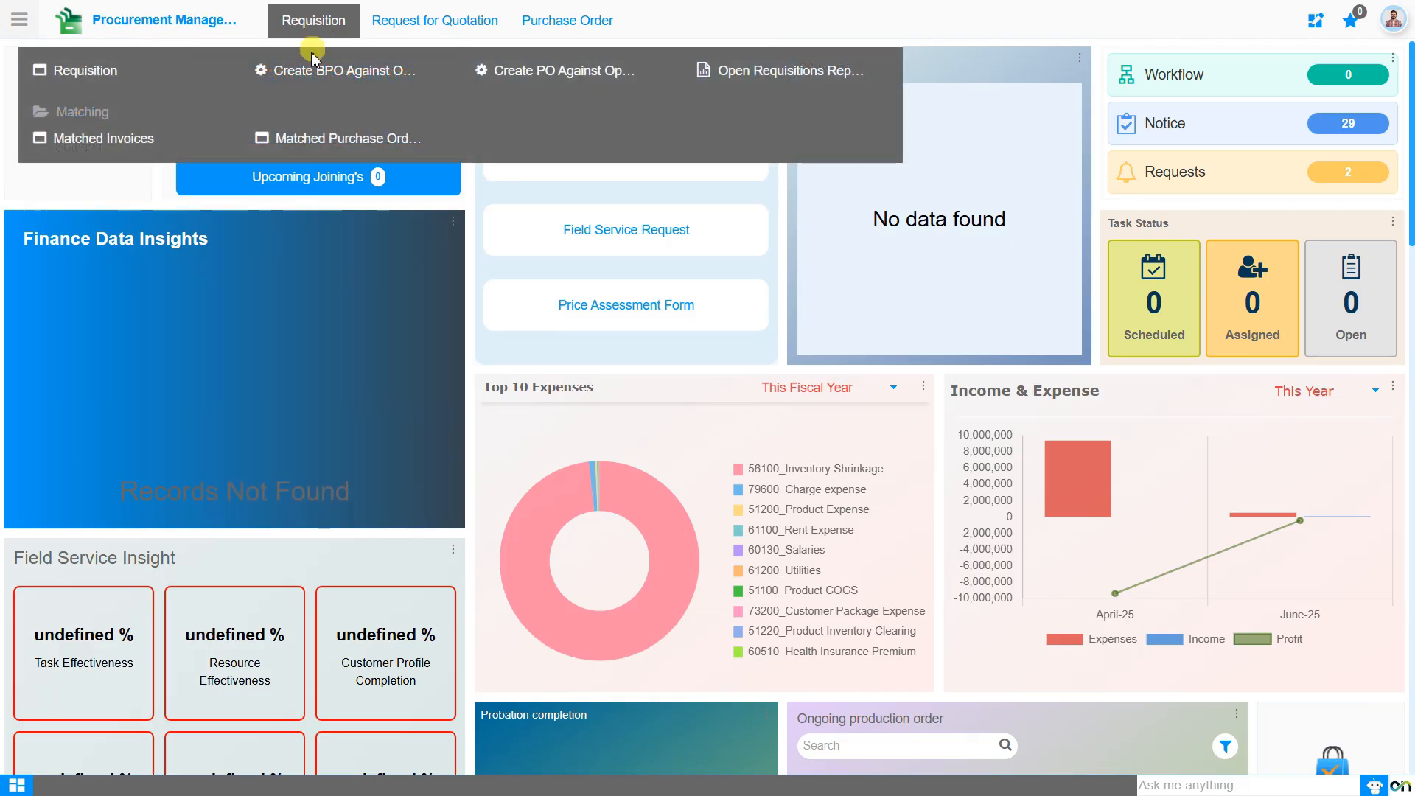
click(100, 73)
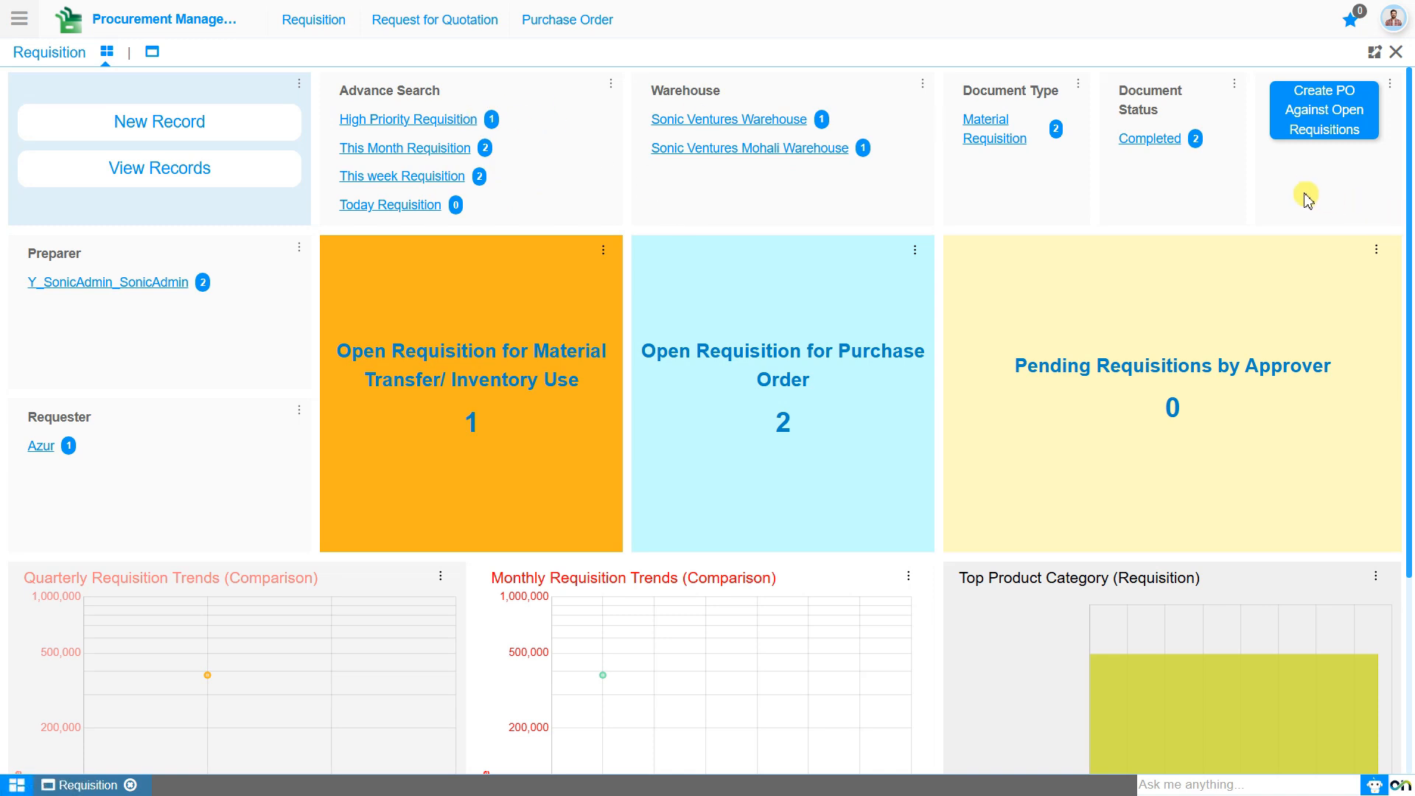
Step: Create a new requisition record and set its document type to Material Requisition
click(1281, 137)
click(201, 134)
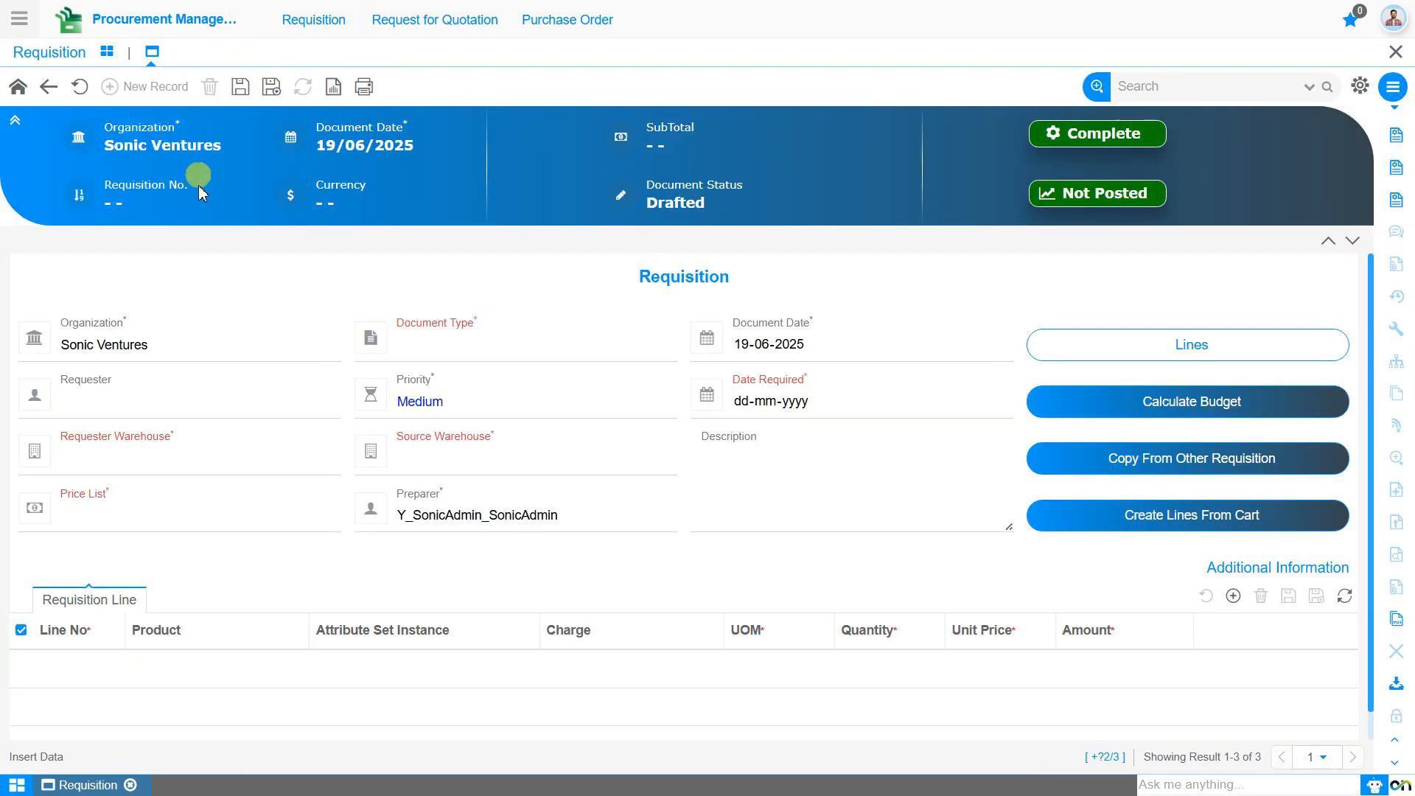
click(213, 356)
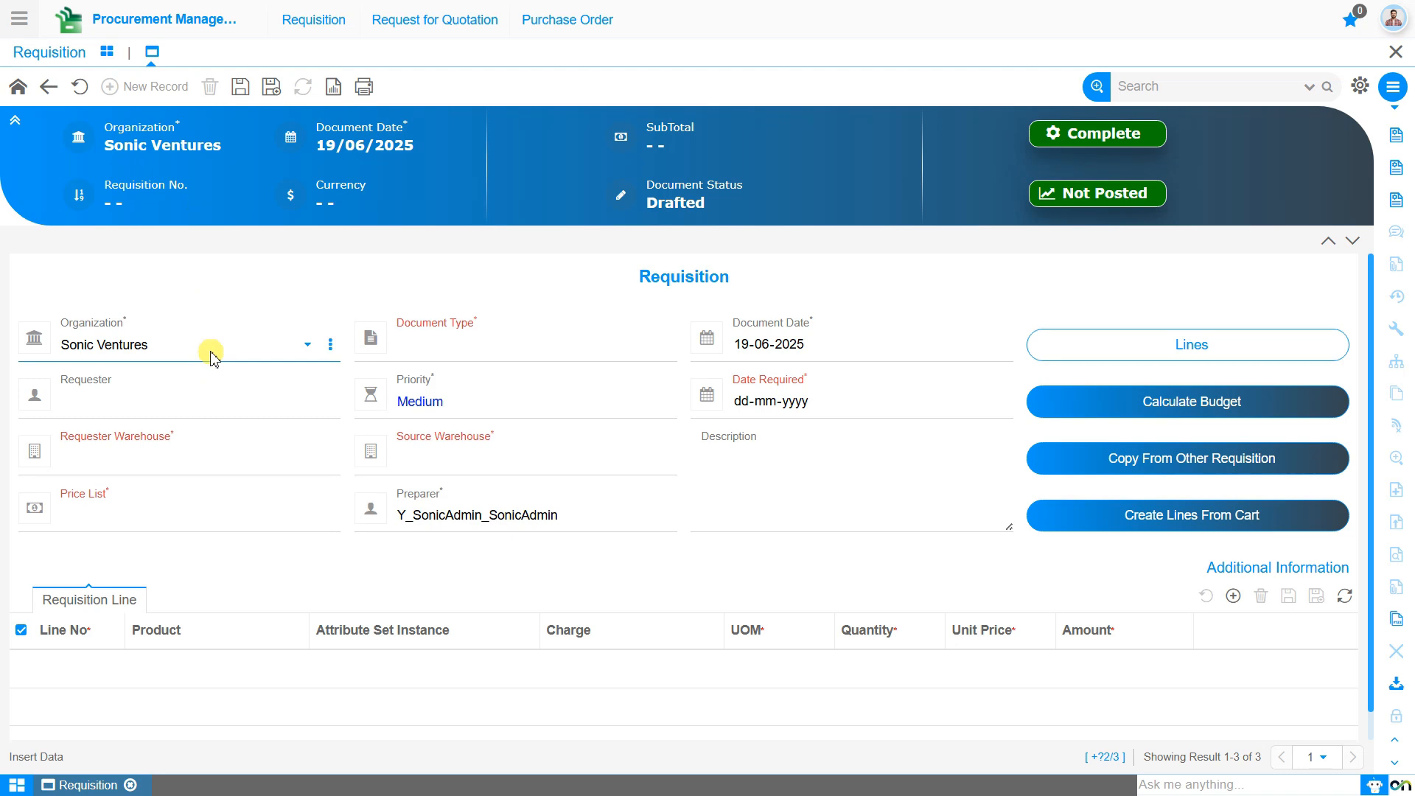
click(540, 364)
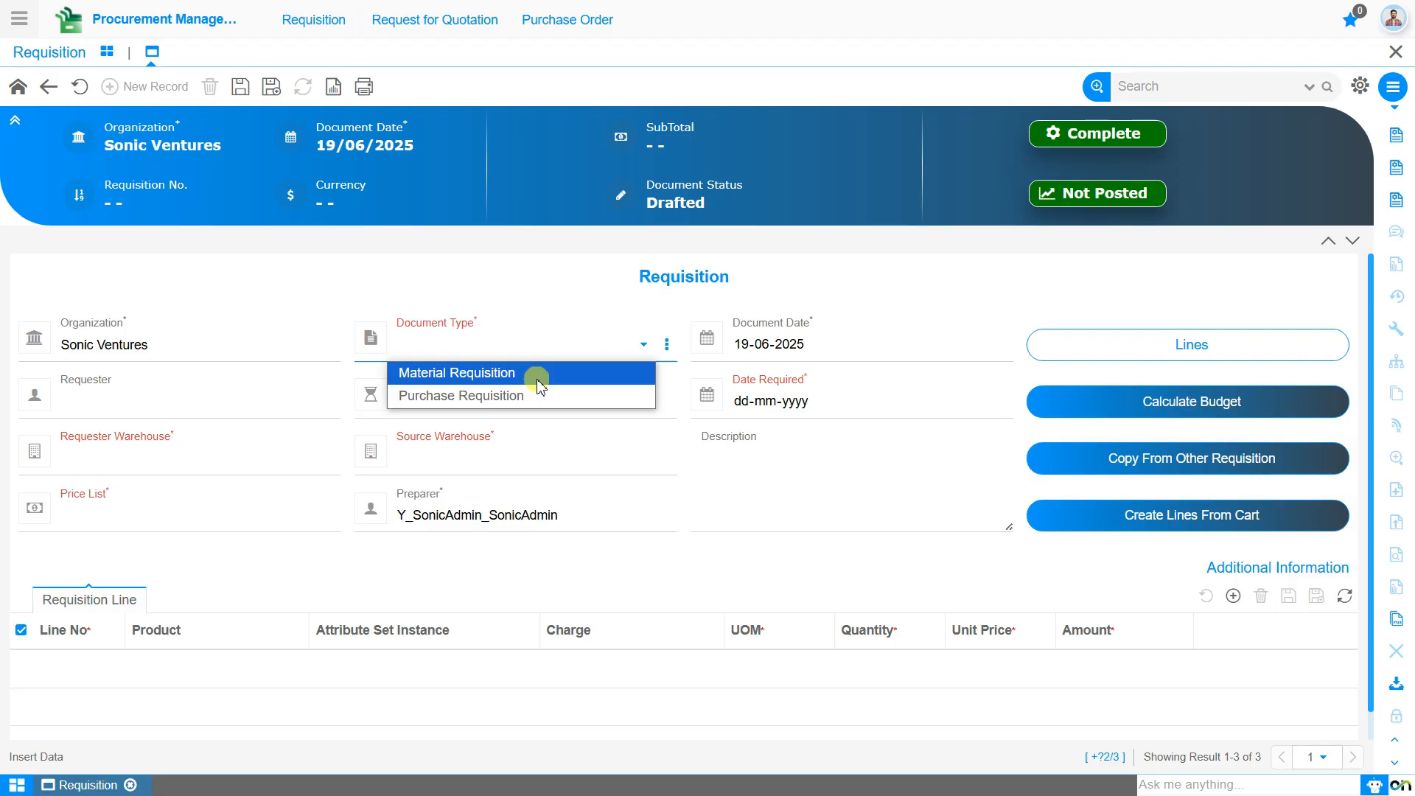
click(538, 379)
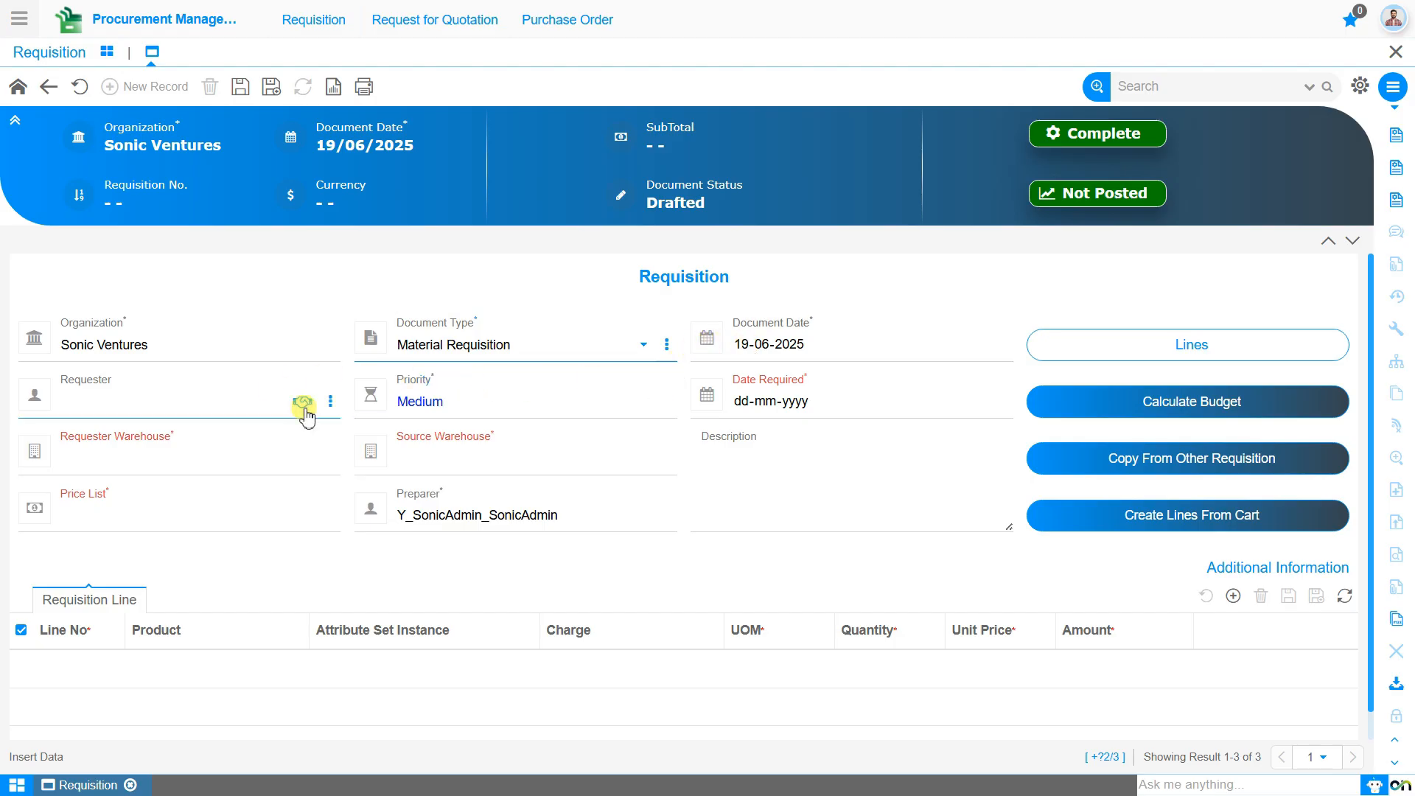
Step: Enter the requester's name and set the requisition's priority to High
click(189, 405)
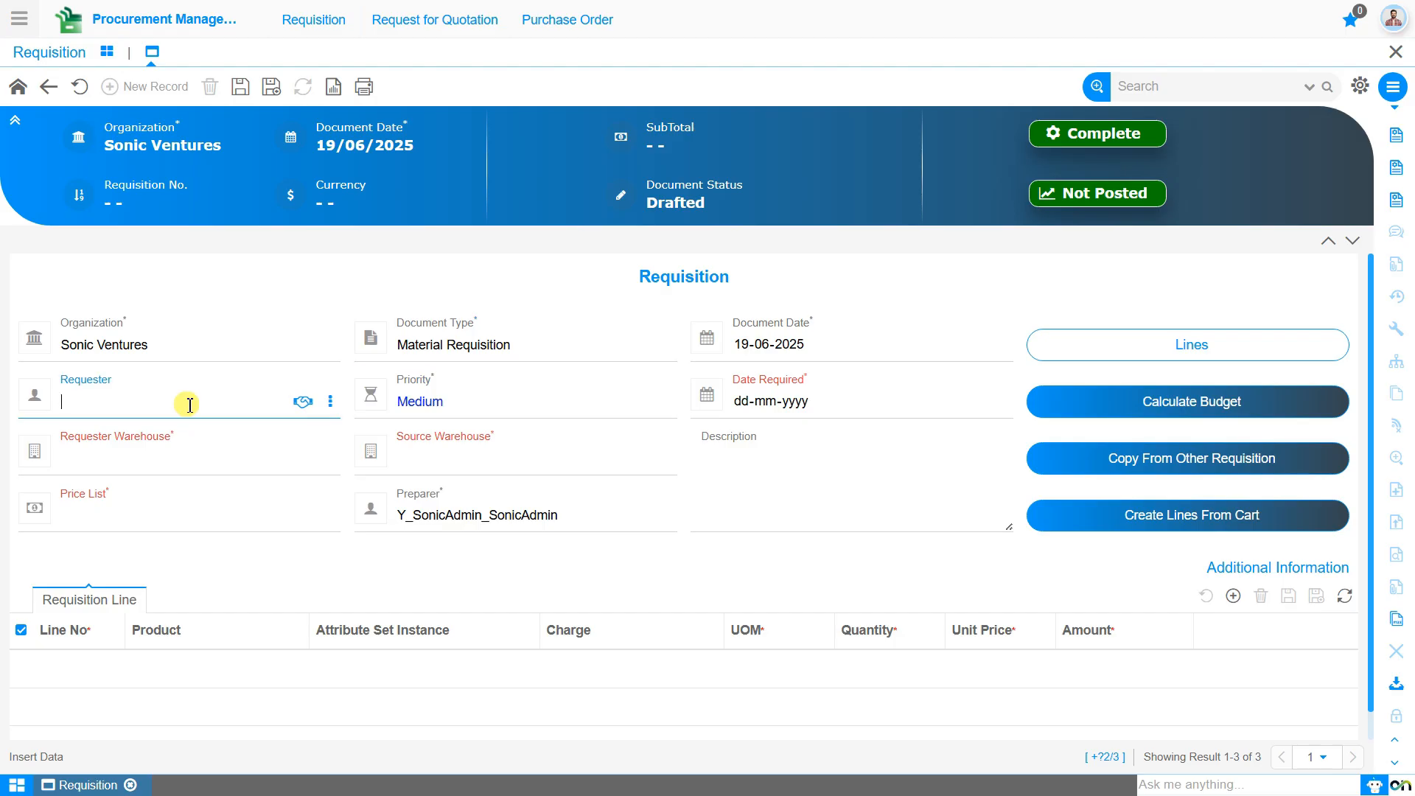
text(Azur)
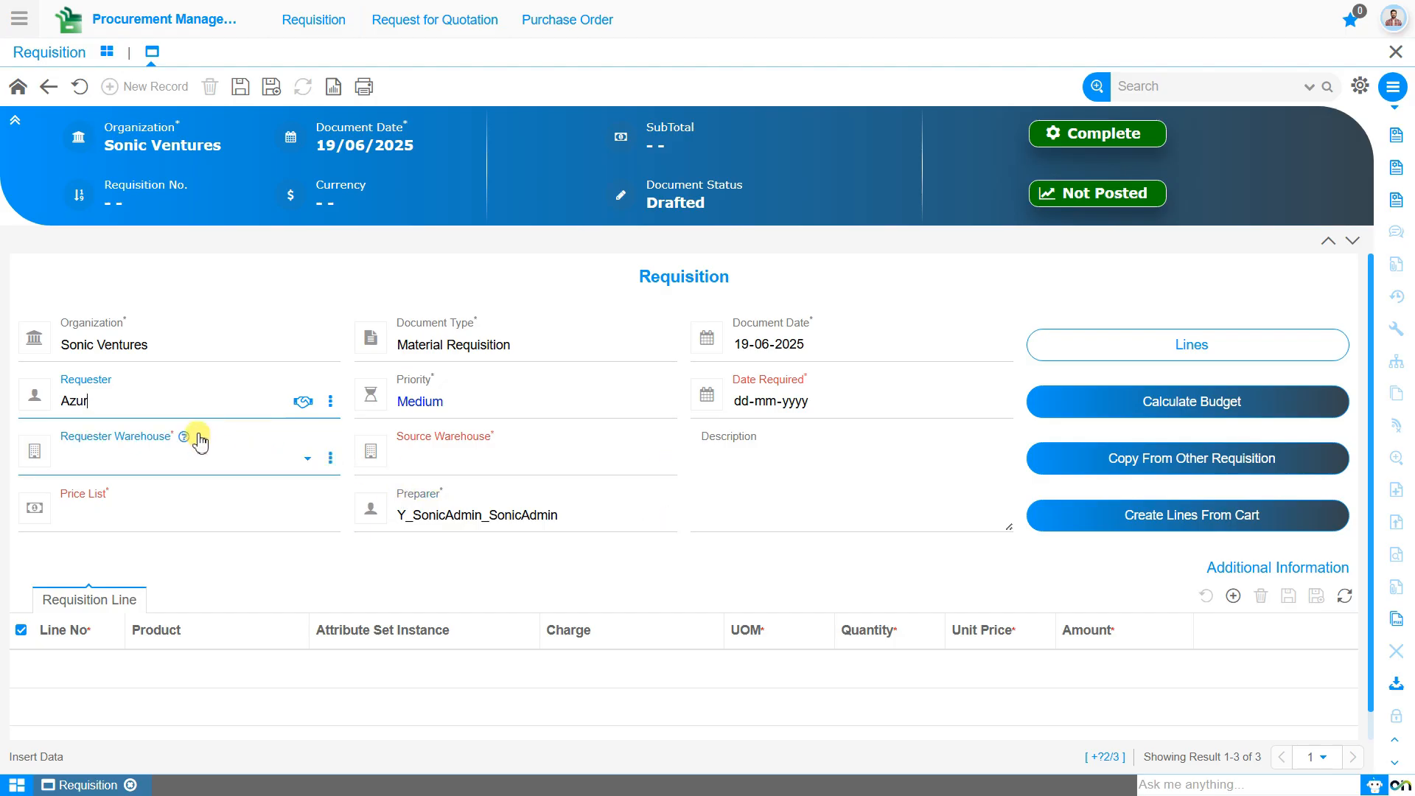
click(560, 413)
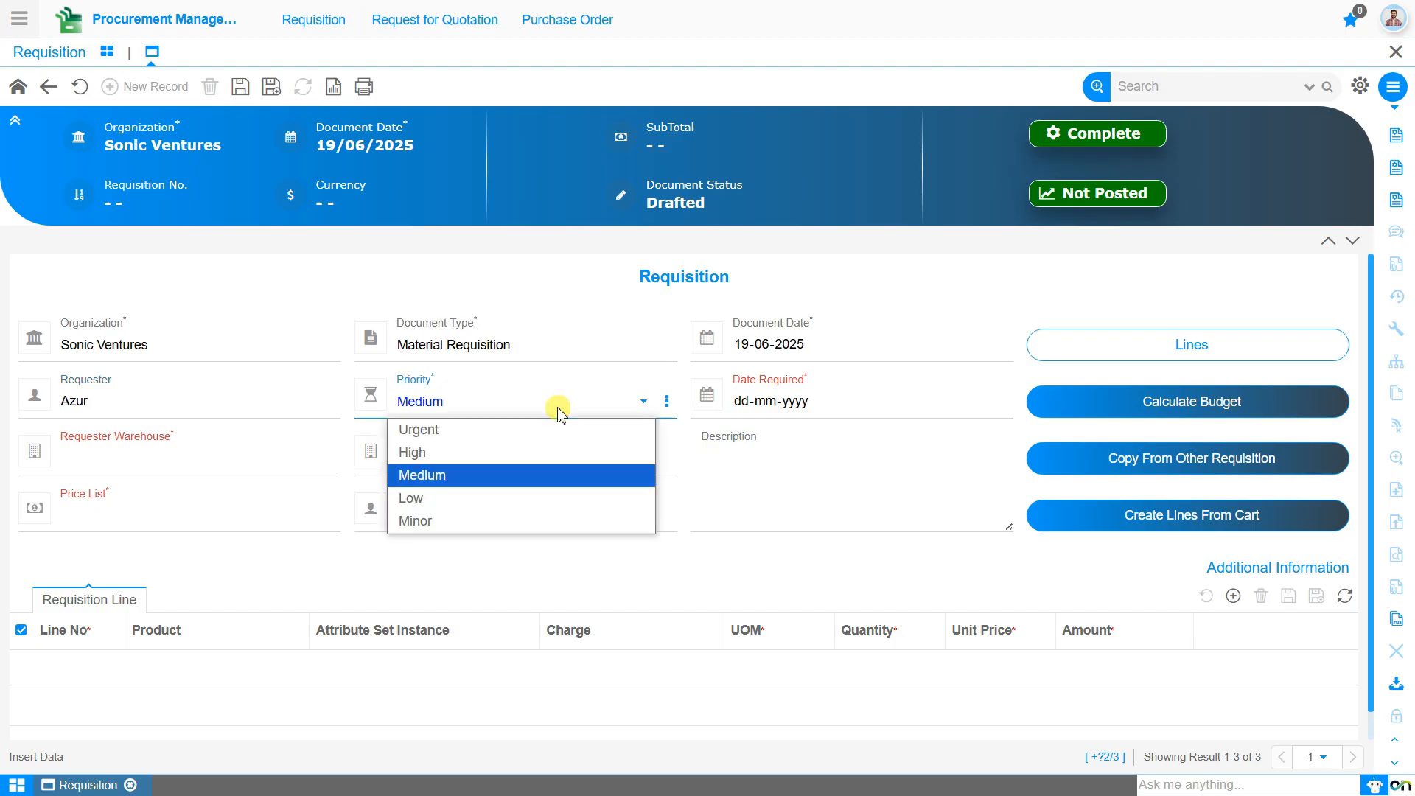
click(565, 457)
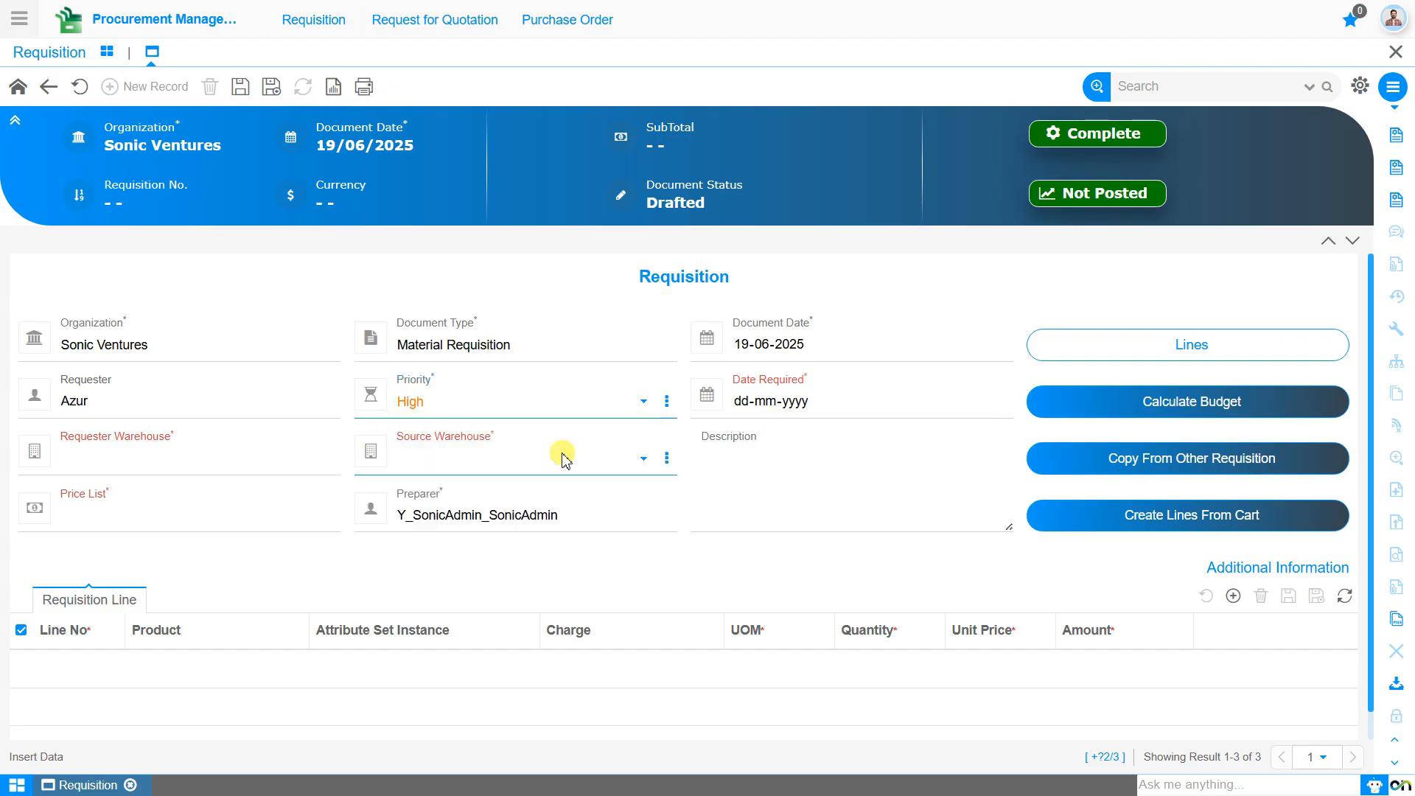
Step: Set the requisition's required date to 20-06-2025
click(742, 405)
text(20-)
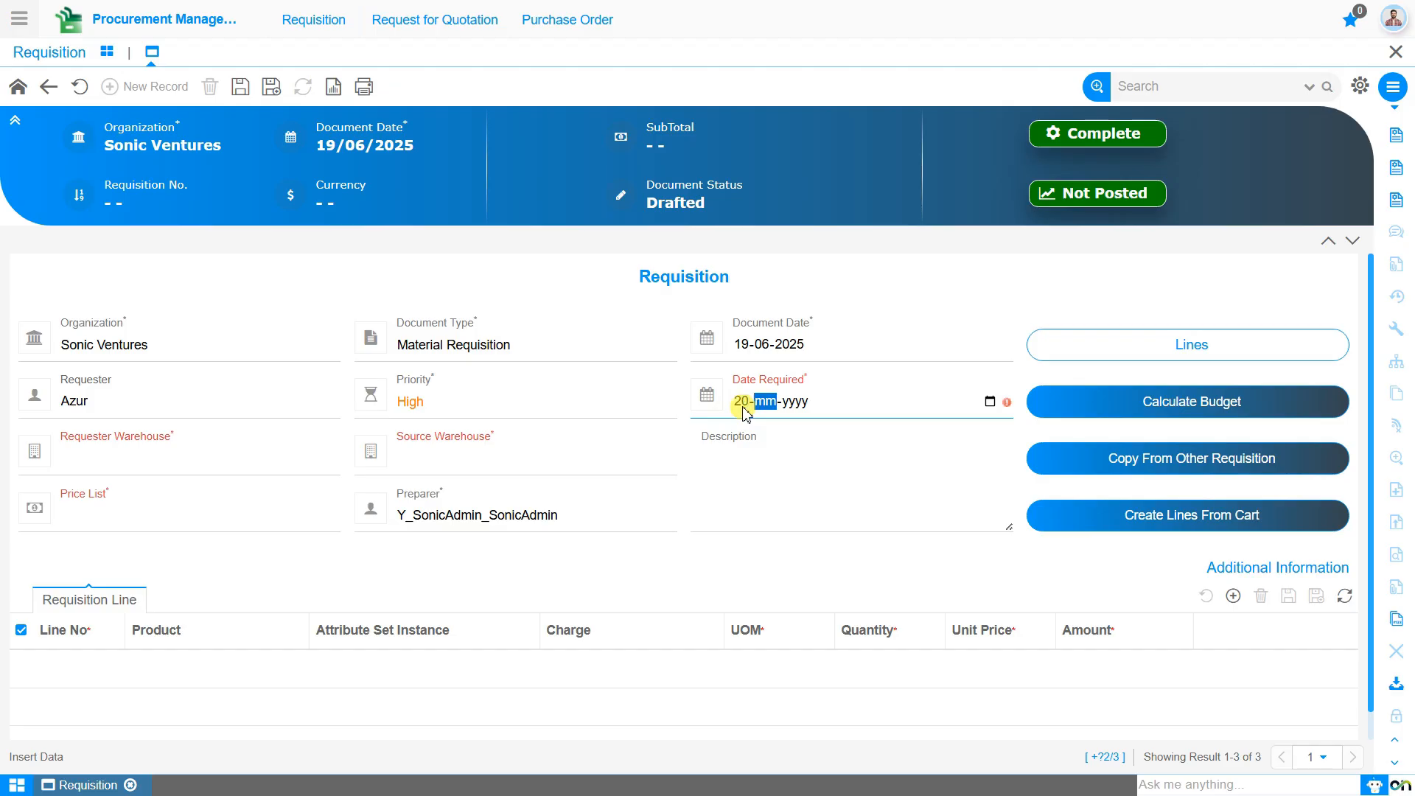
text(06-2025)
Step: Set the requester warehouse to Sonic Ventures Mohali Warehouse and the source warehouse to Sonic Ventures Warehouse
click(301, 470)
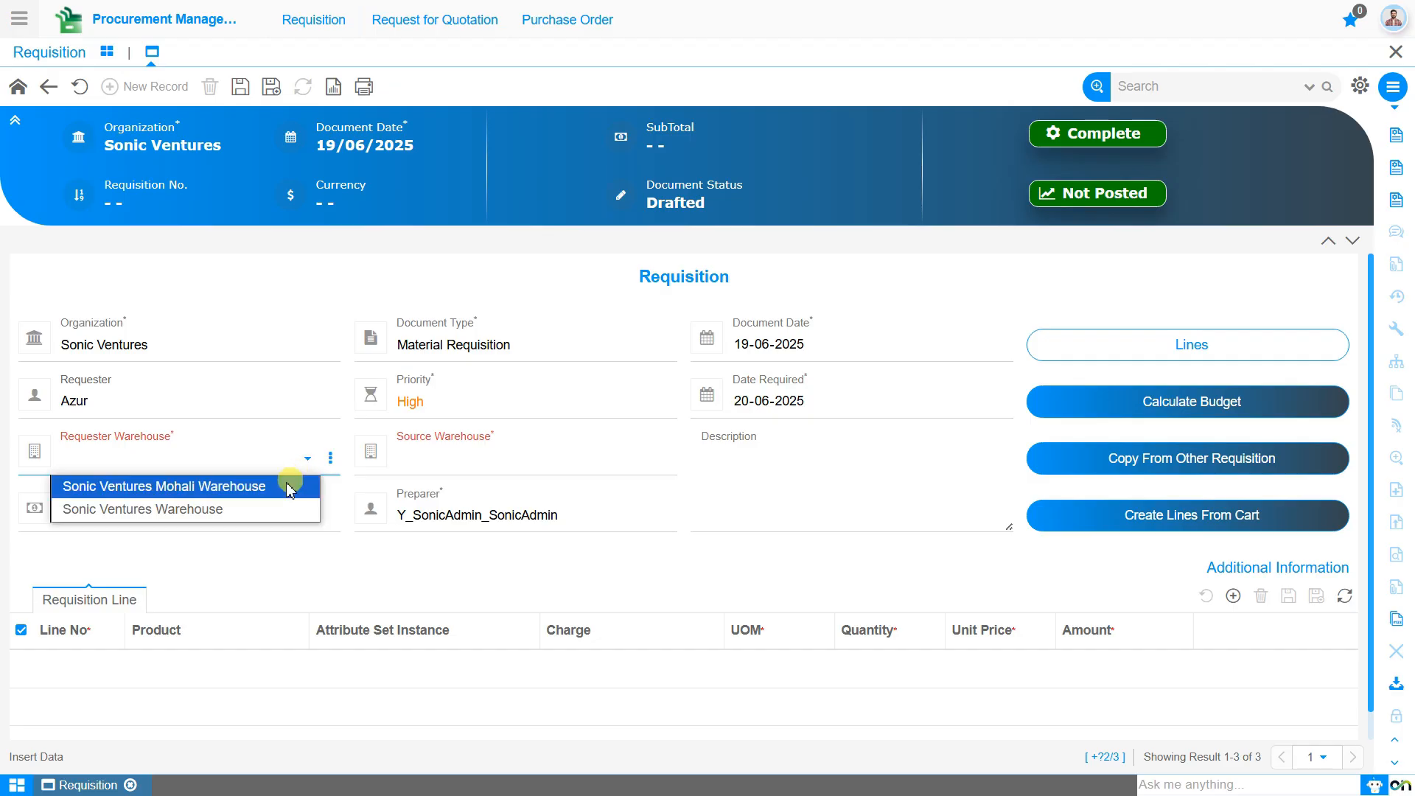
click(285, 492)
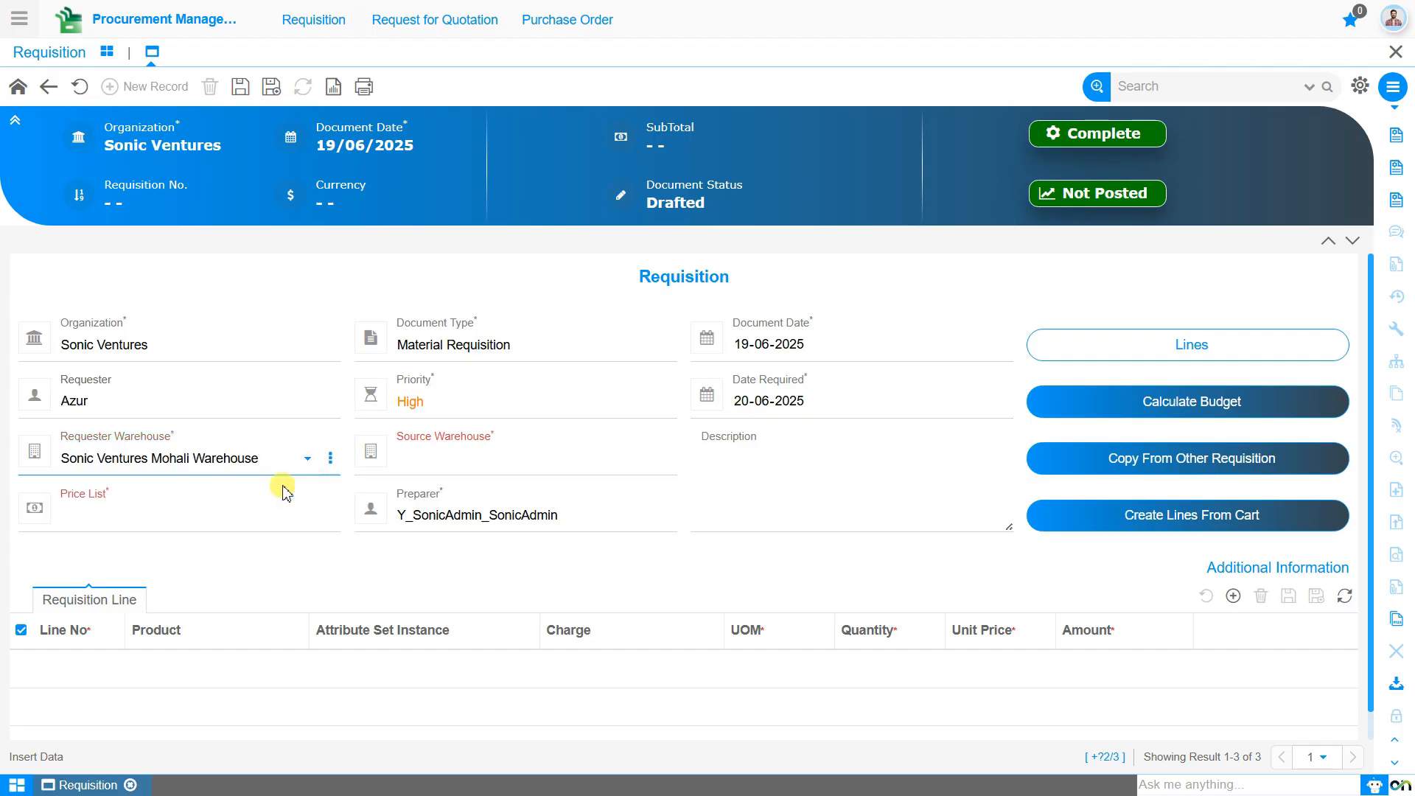
click(438, 469)
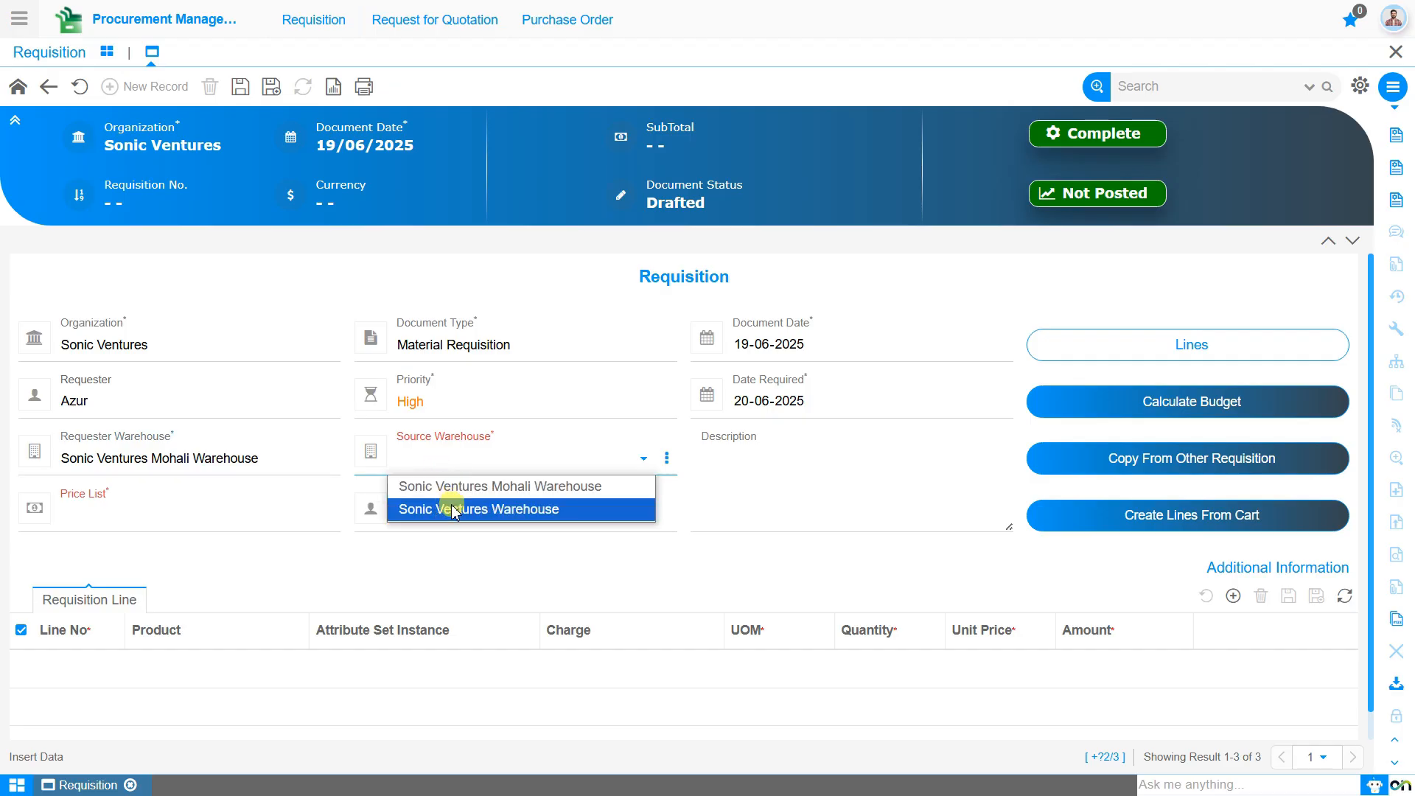
click(525, 515)
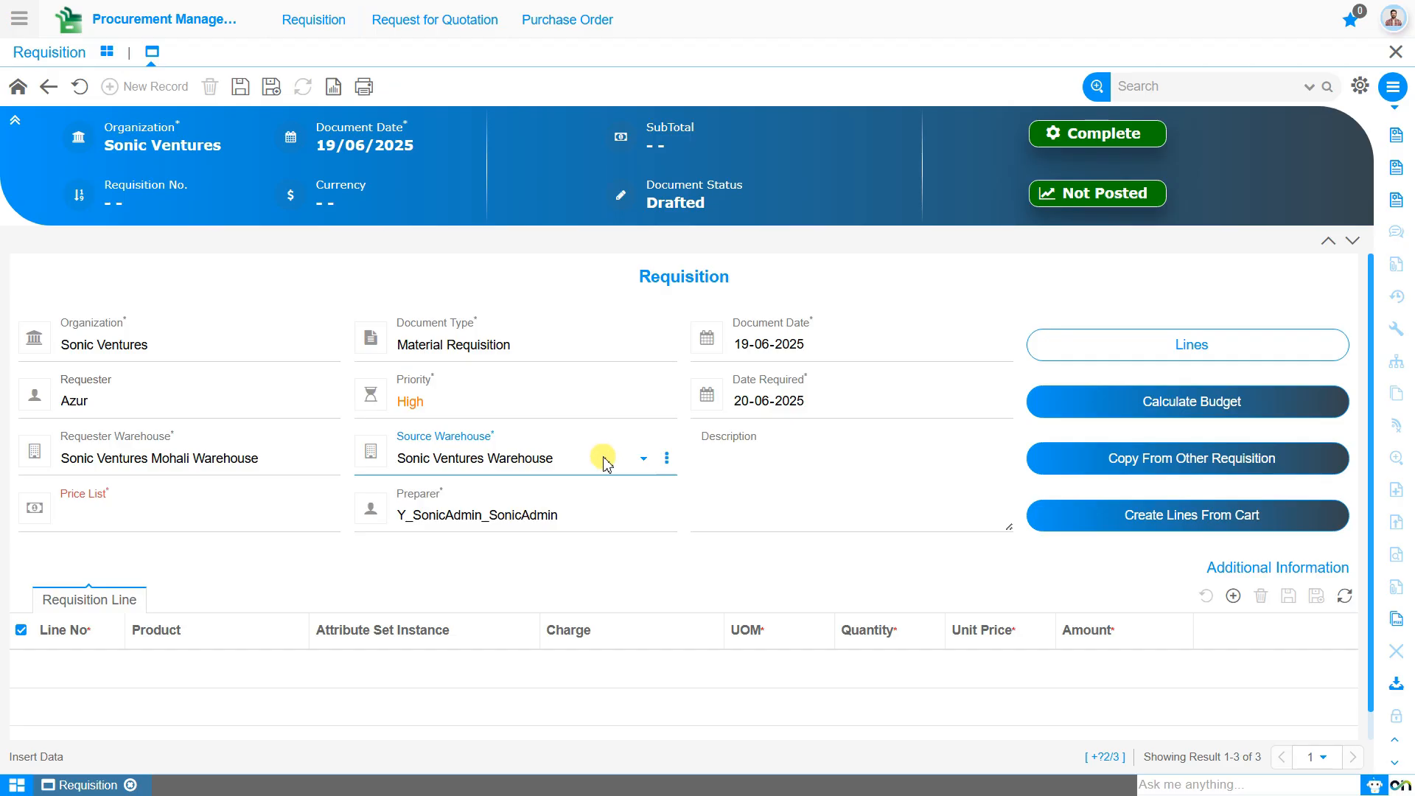
Step: Assign Purchase Price List (INR) to the requisition and save the record
click(259, 516)
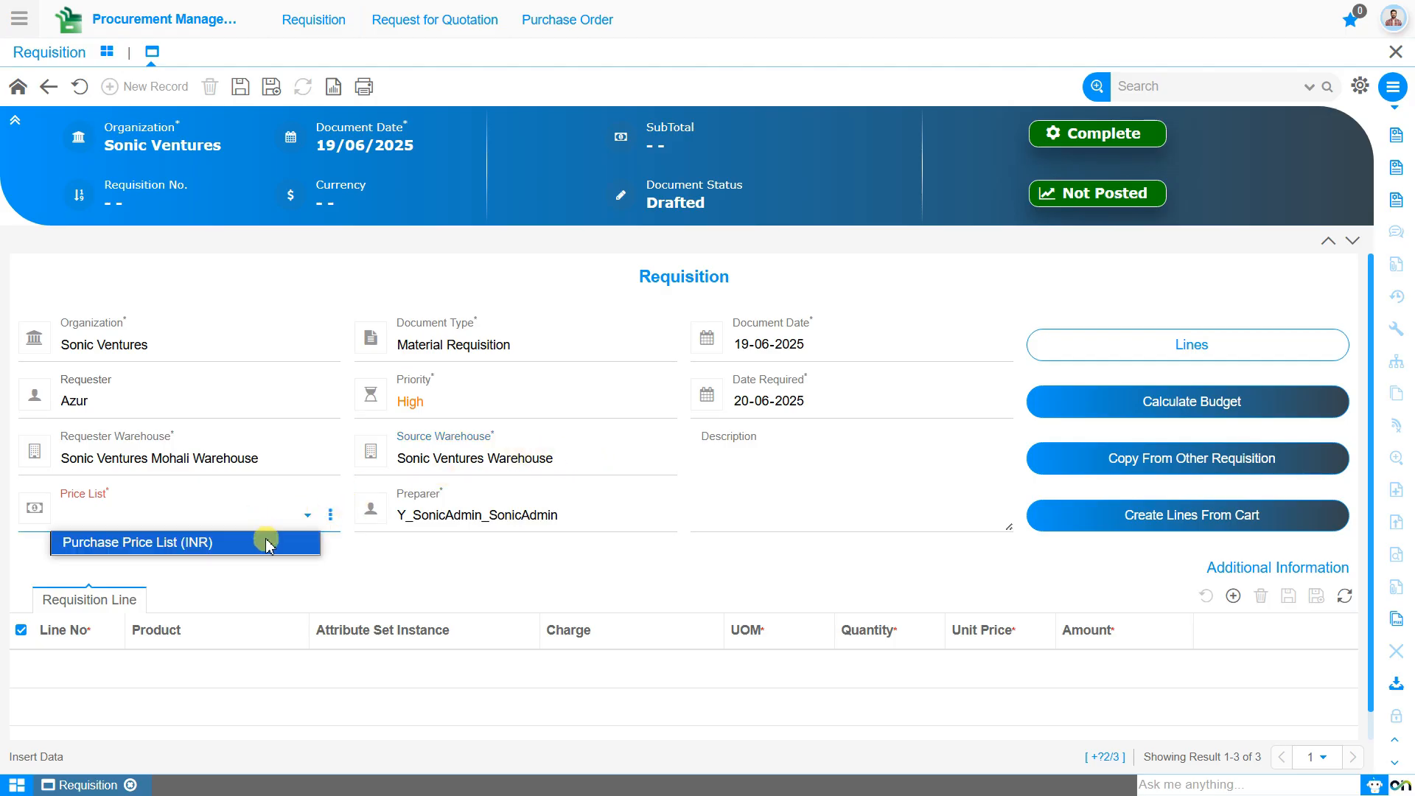
click(267, 543)
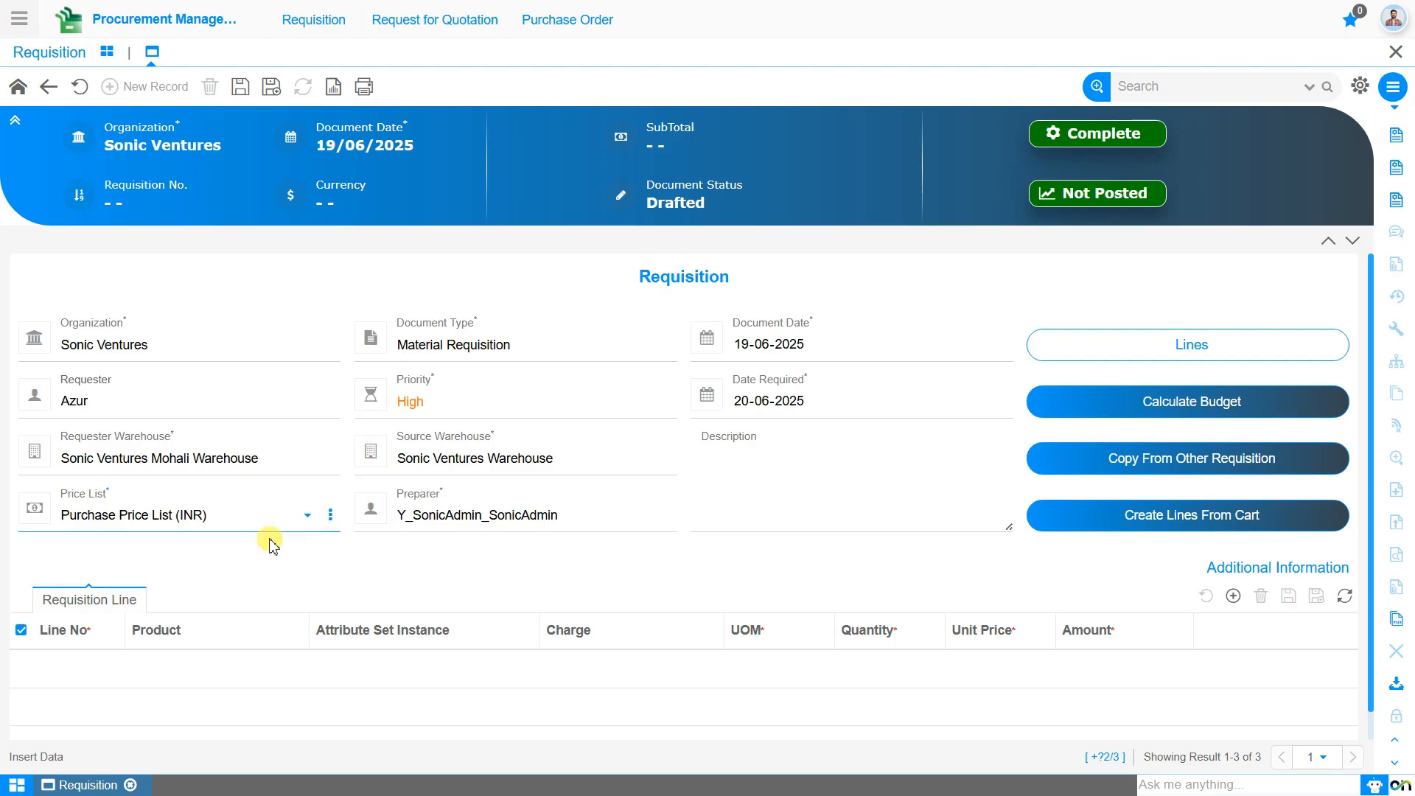
click(240, 88)
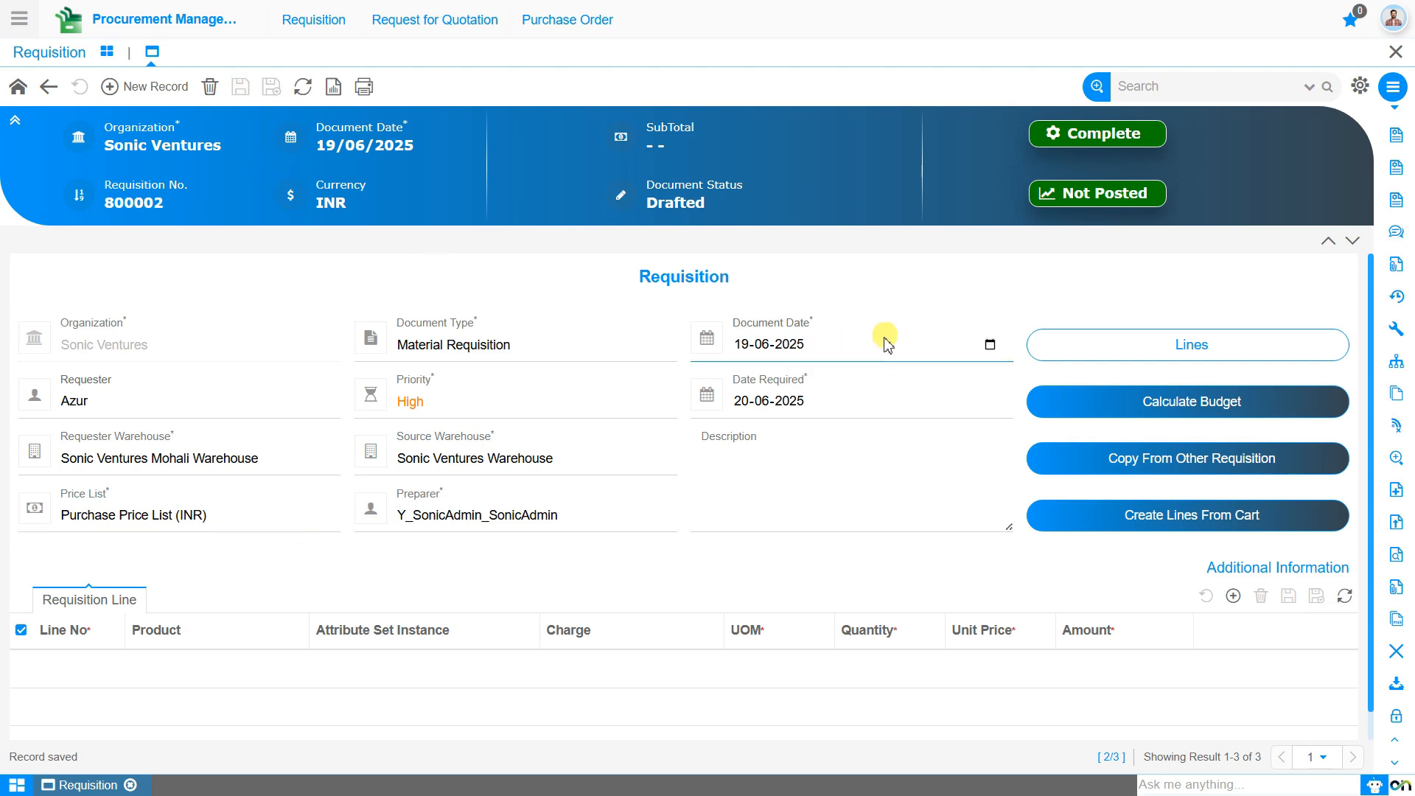
Step: Examine the Copy From Other Requisition and Create Lines From Cart dialogs, closing each without creating any lines
click(1066, 417)
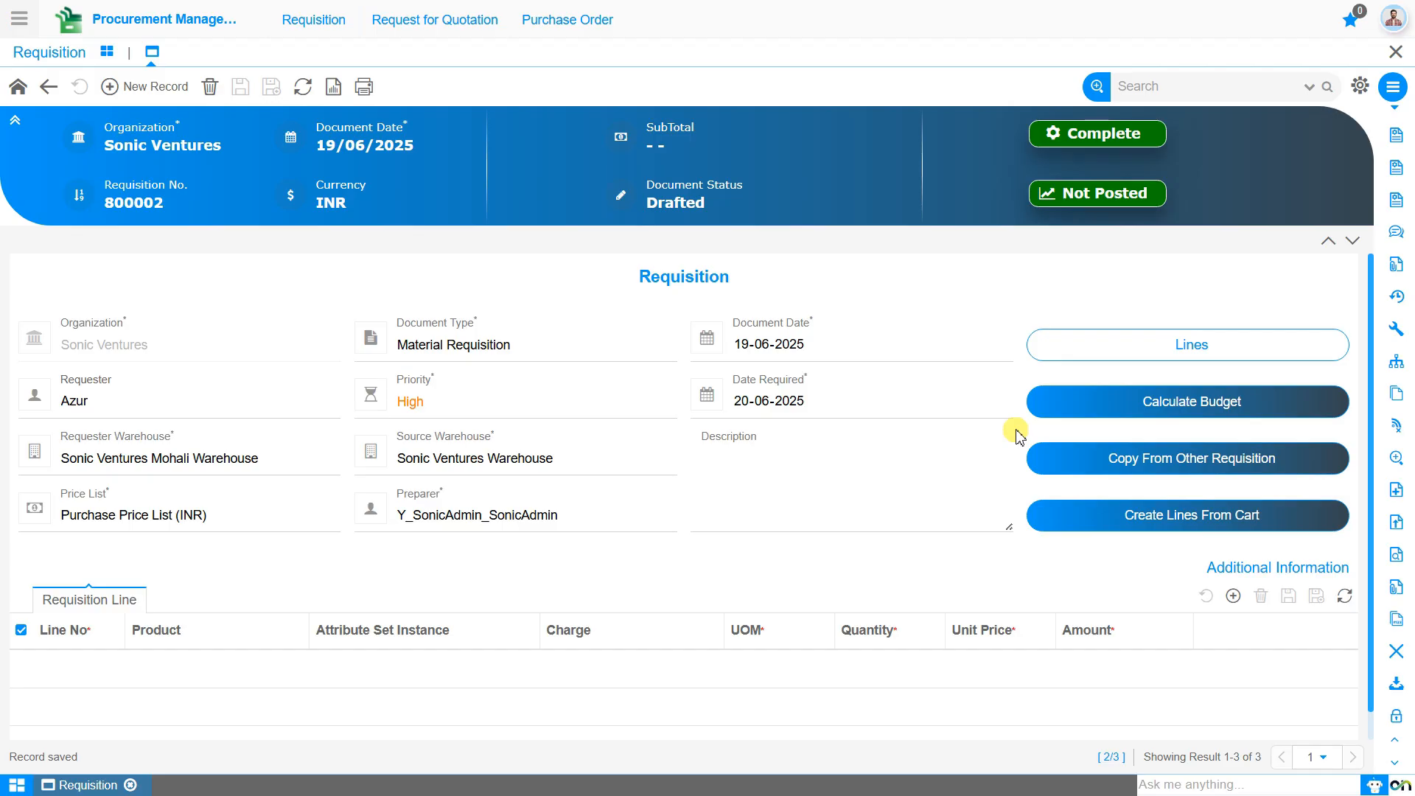
click(980, 458)
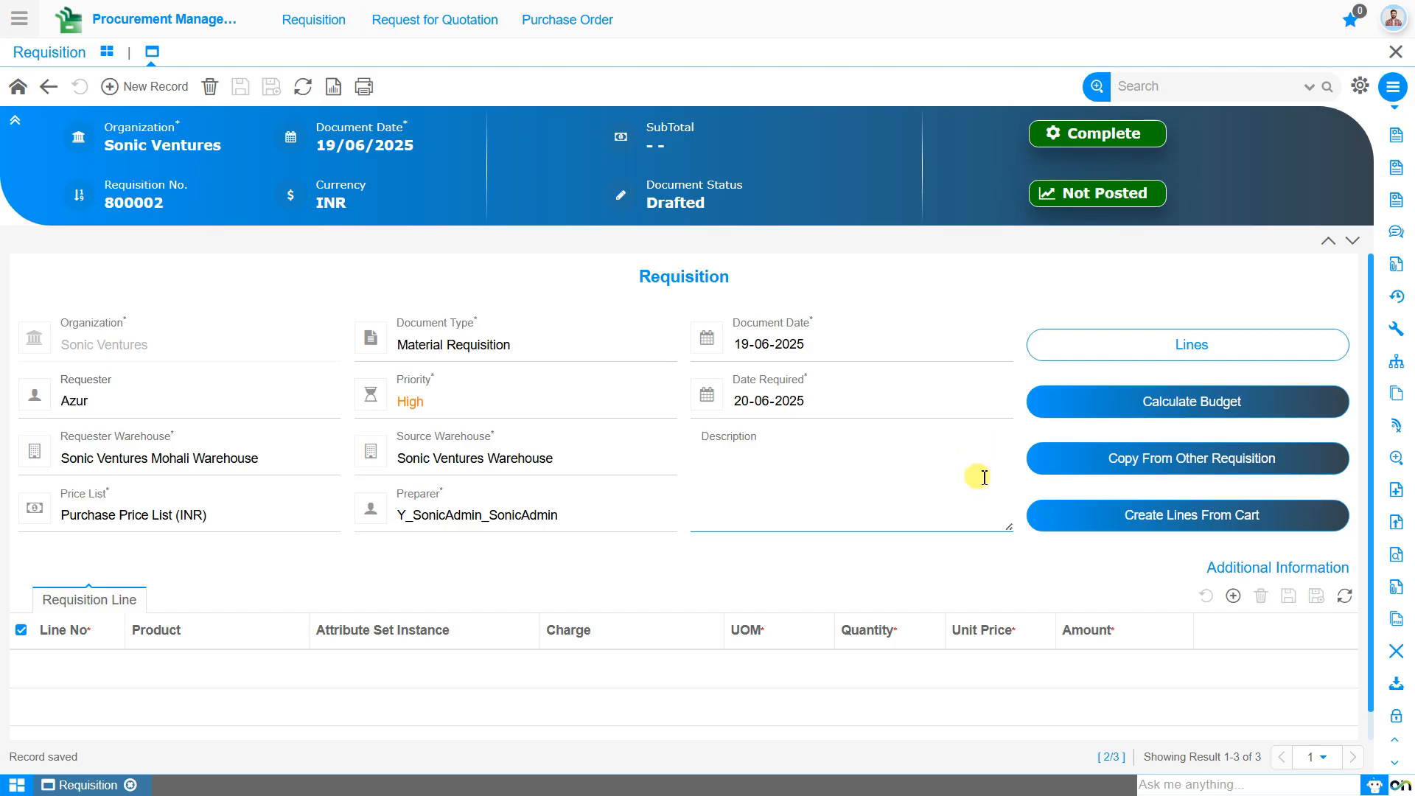
click(1116, 469)
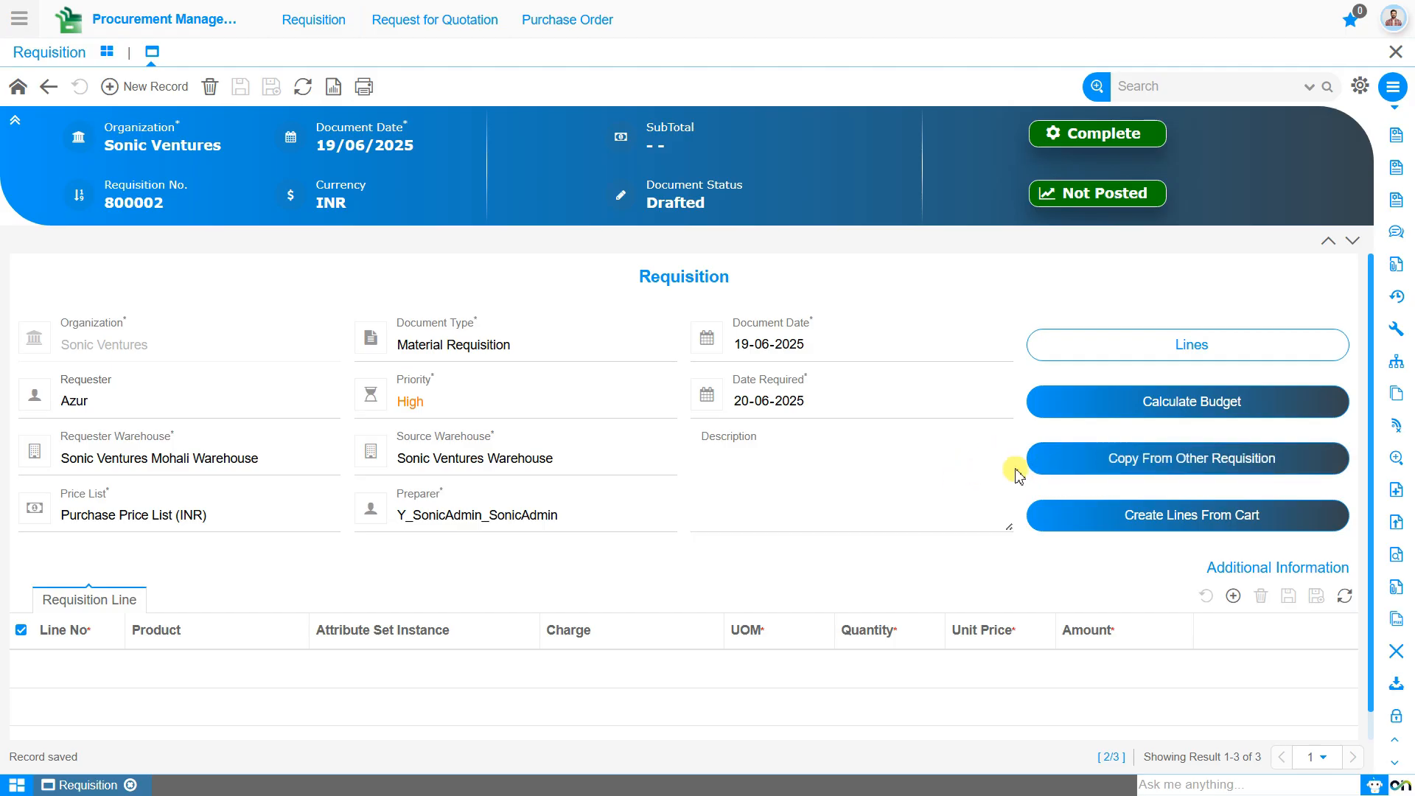
click(1054, 474)
click(1152, 472)
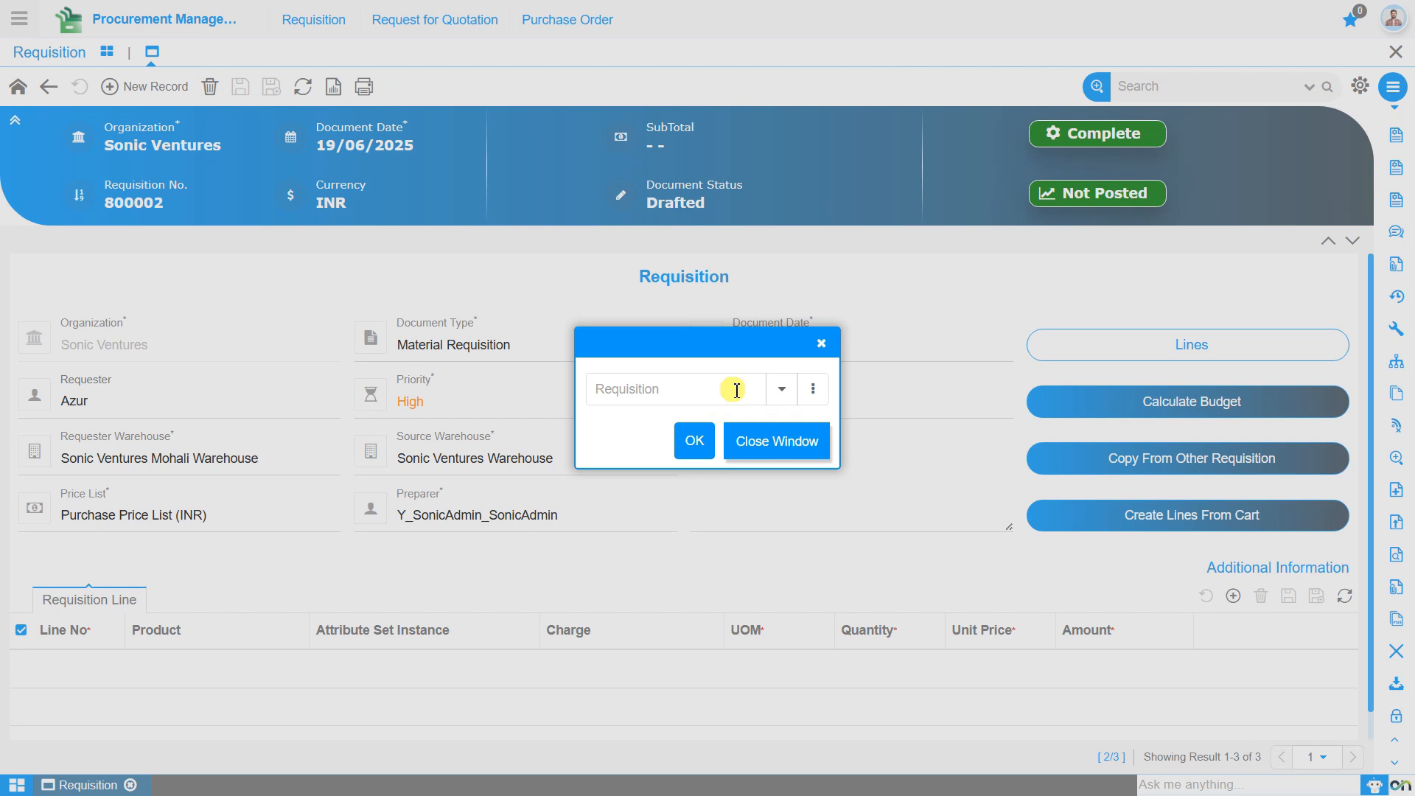
click(822, 345)
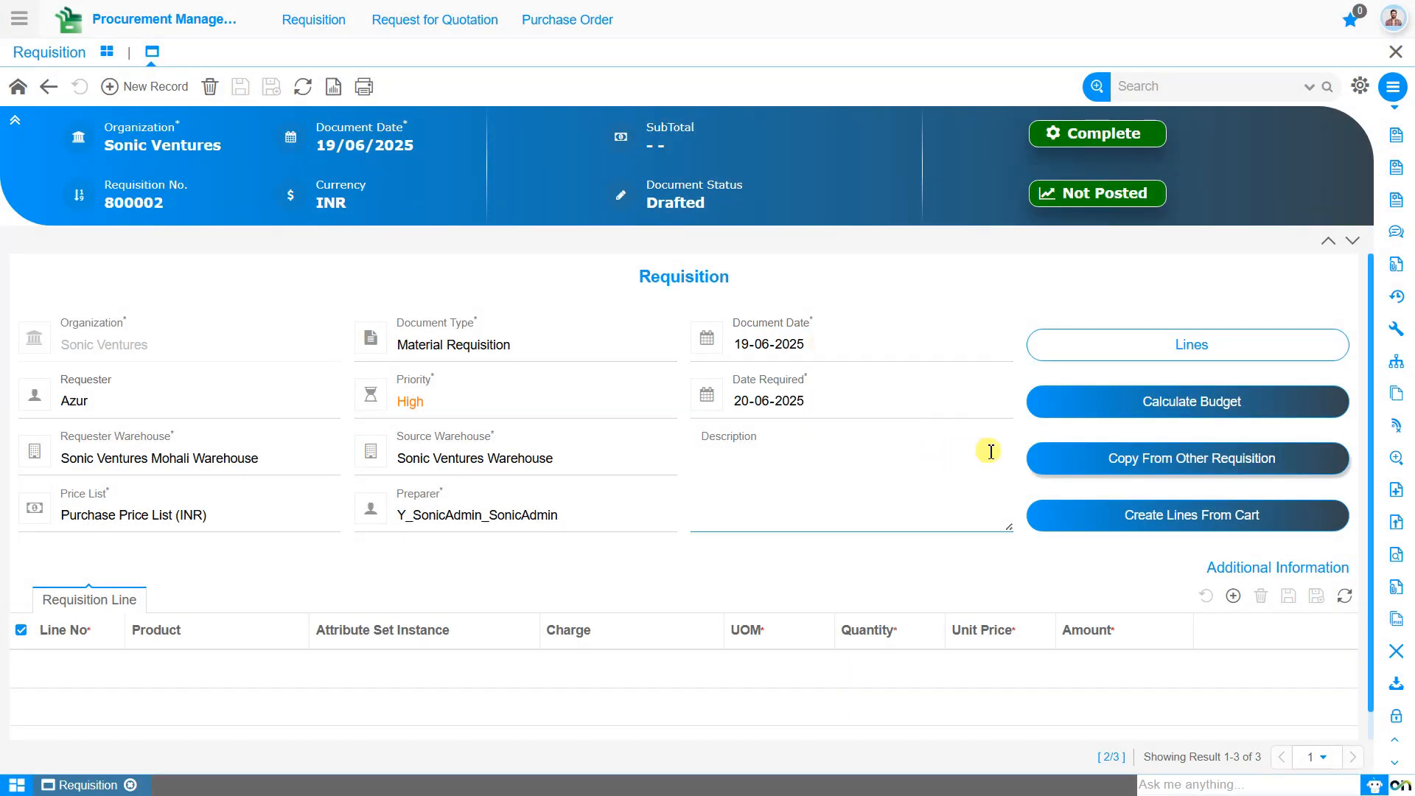
click(1220, 530)
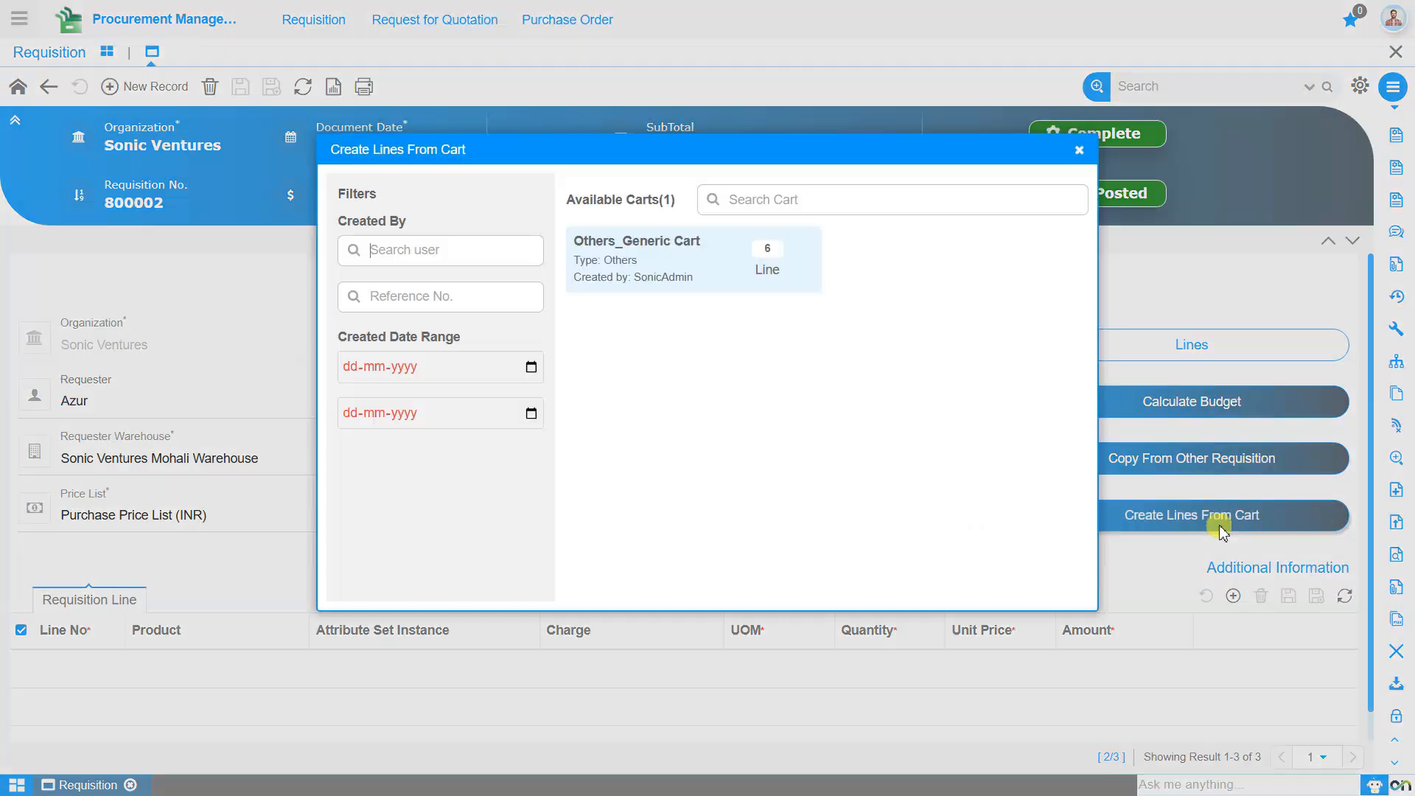
click(1080, 152)
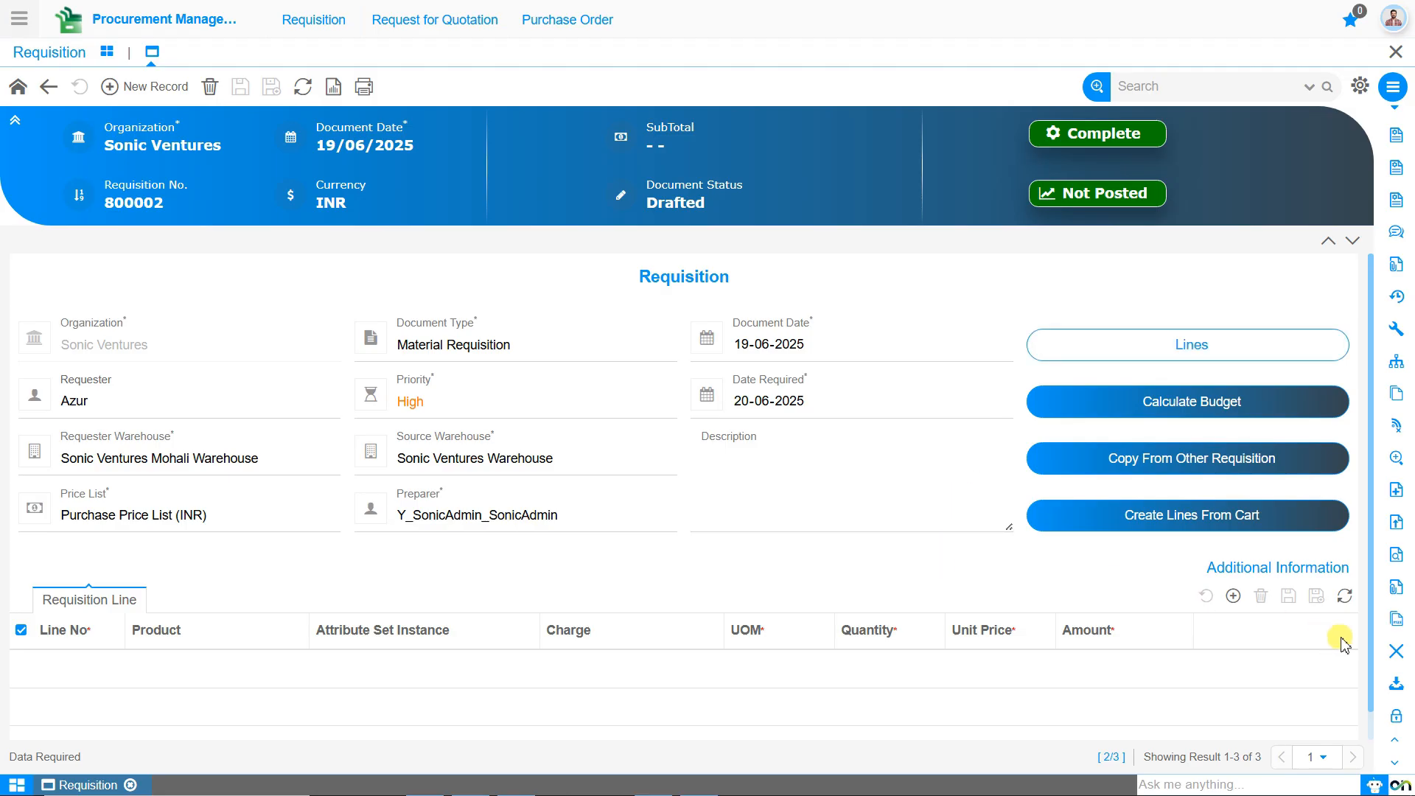
Step: Add a requisition line for the product Realme X7 and bring up its attribute set instance dialog
click(1233, 596)
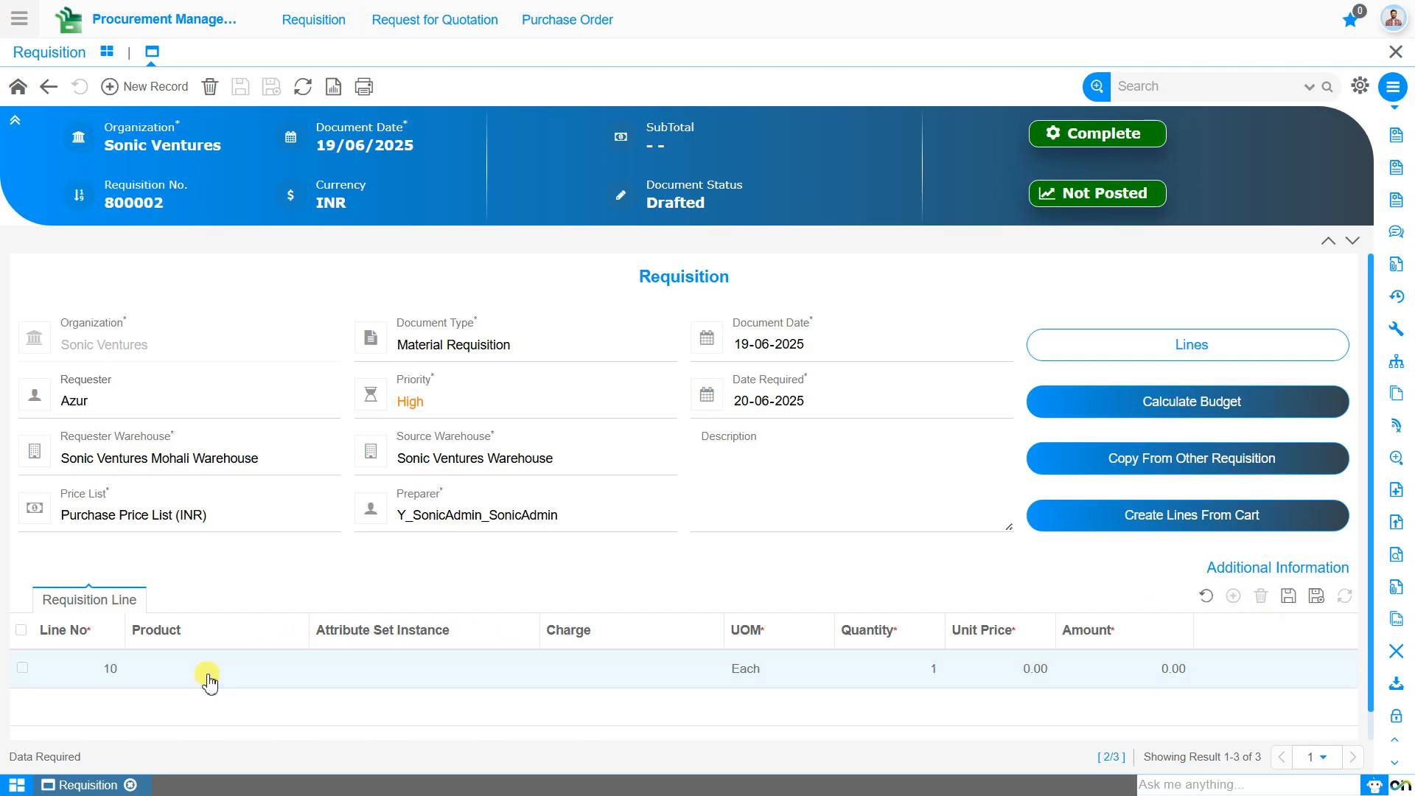
click(205, 674)
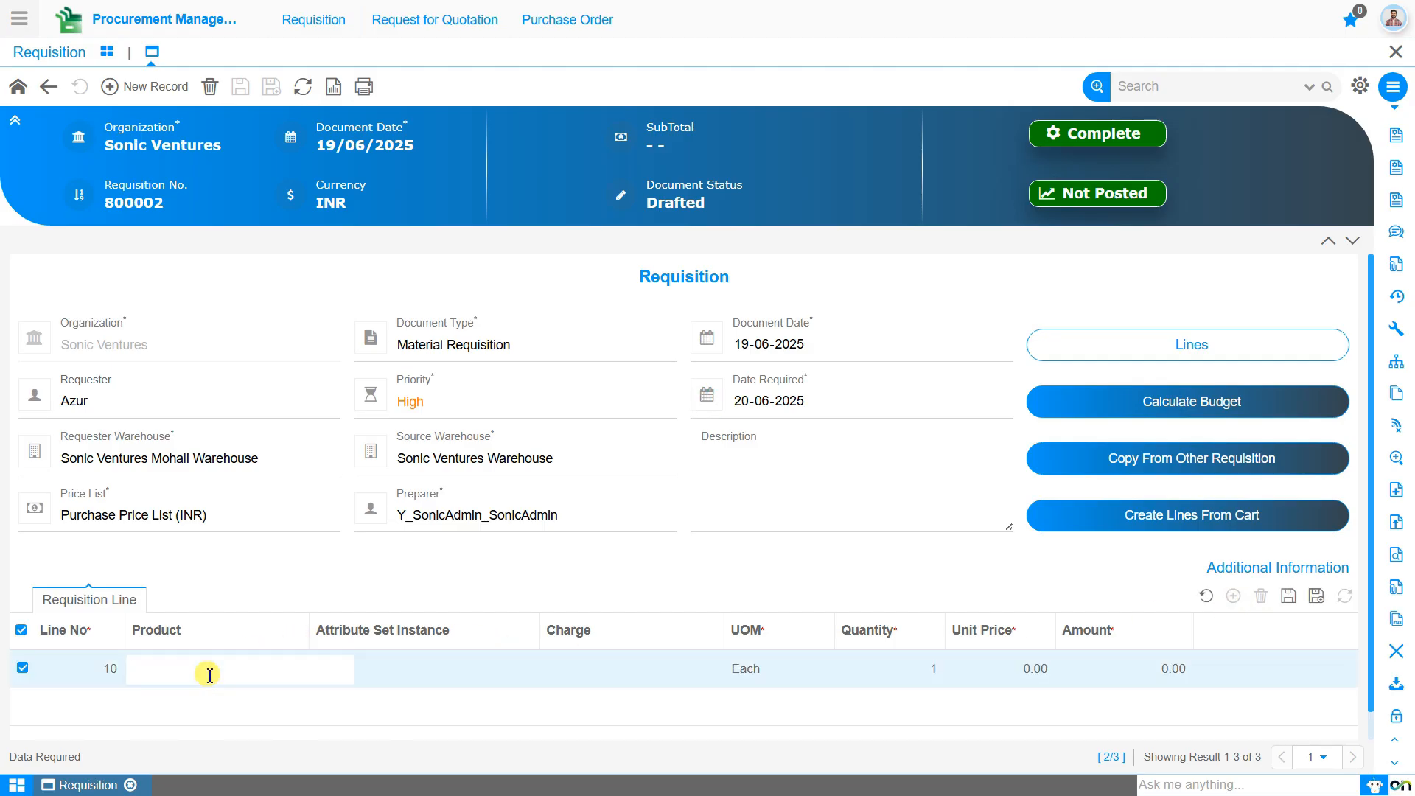
text(rea)
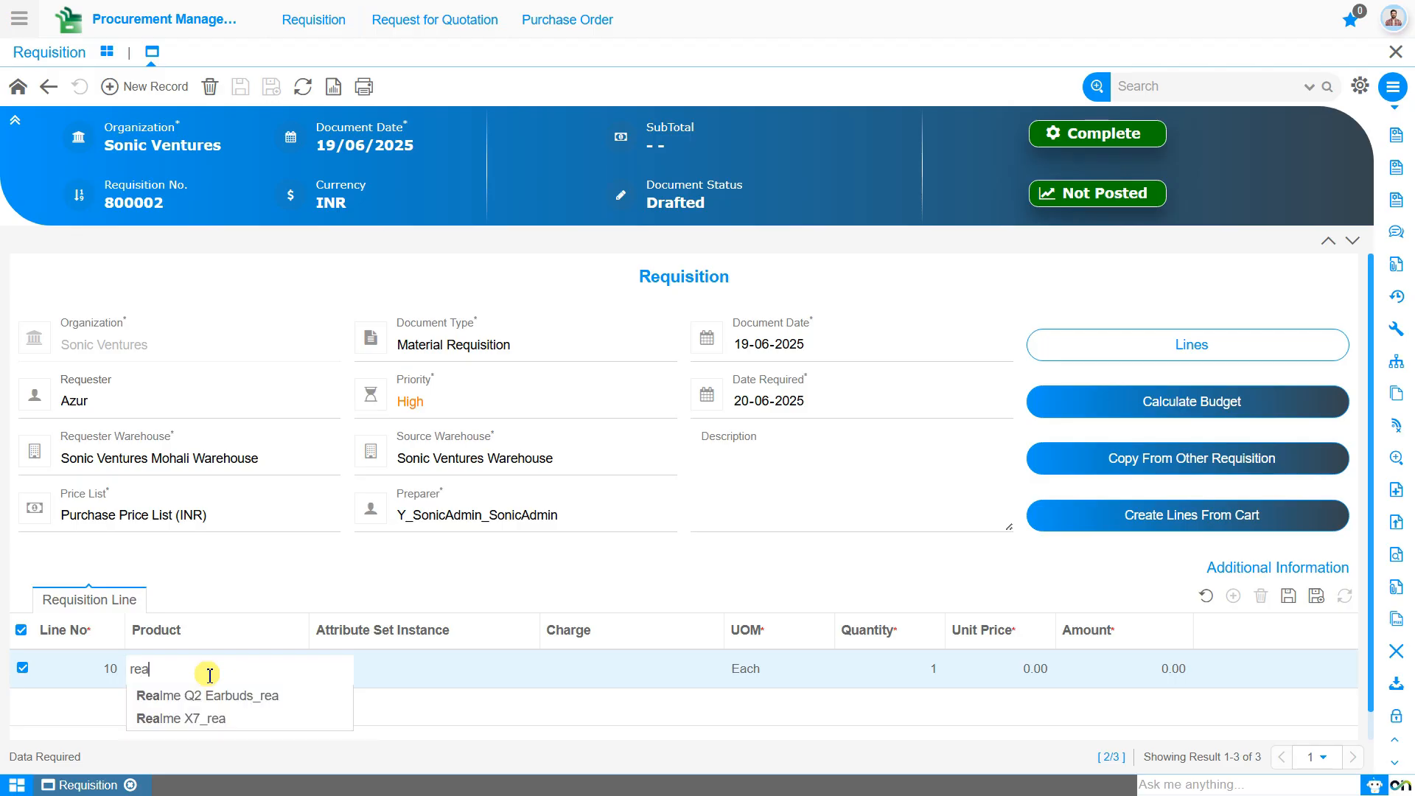
click(233, 719)
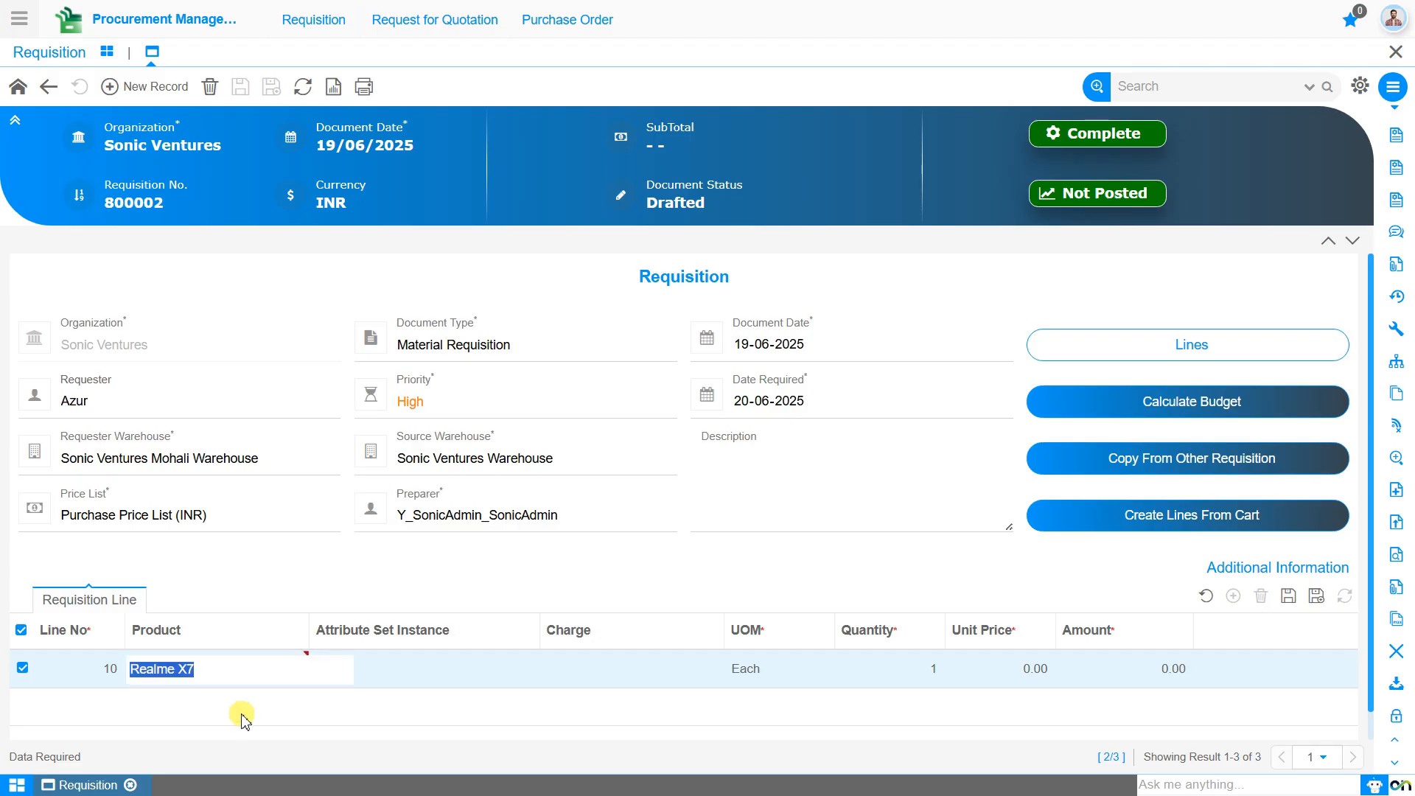
key(Tab)
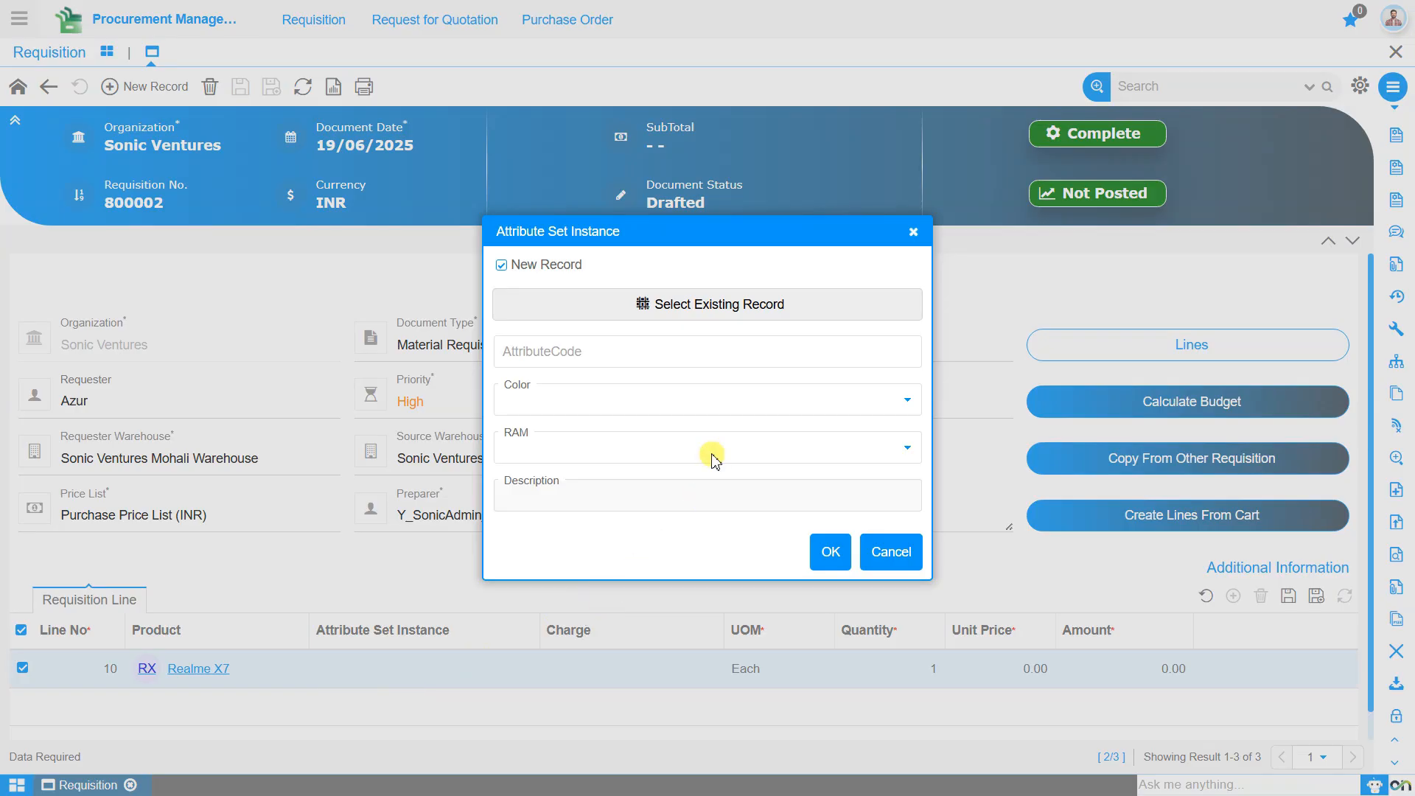
Step: Assign the existing attribute set instance Blue_128 GB to the Realme X7 requisition line
click(739, 315)
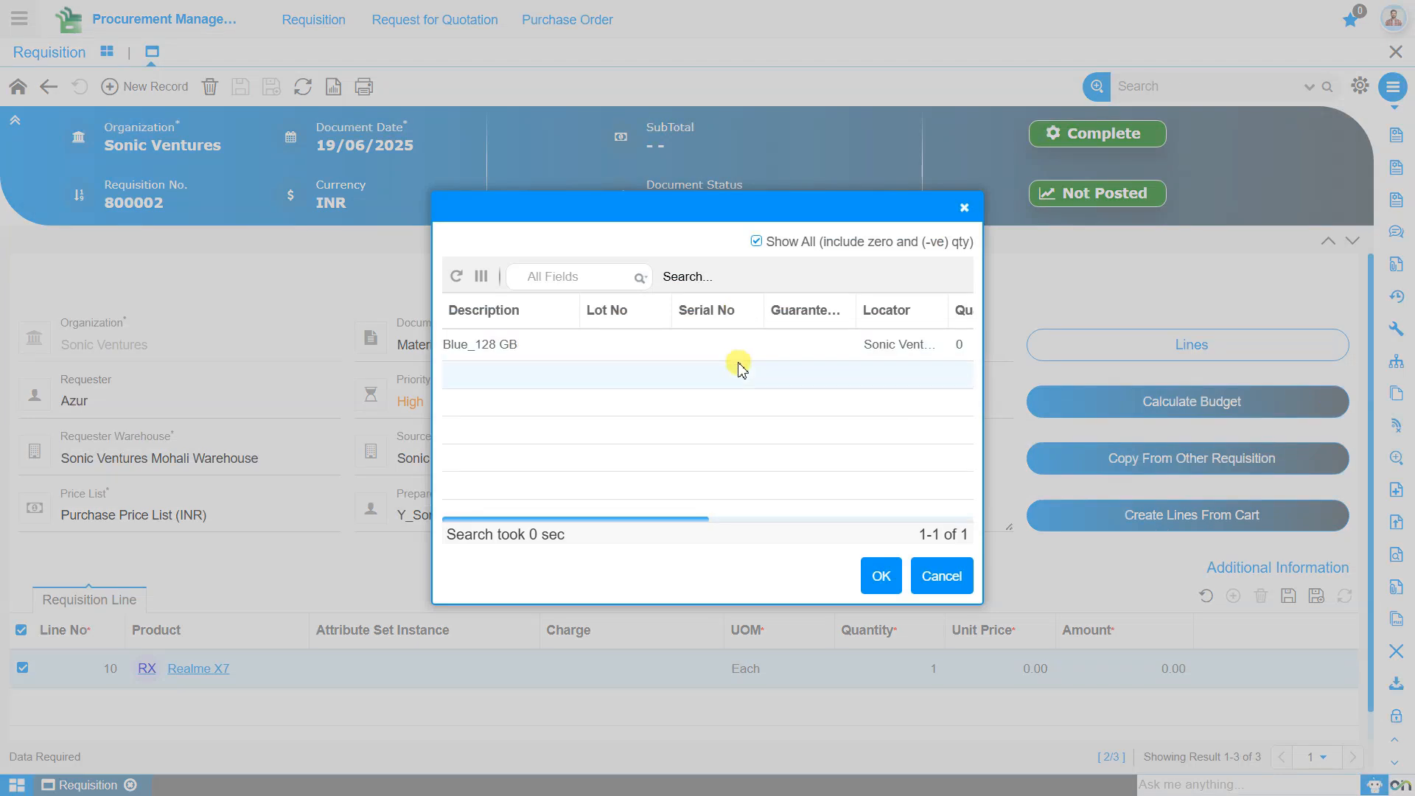
click(741, 345)
click(879, 578)
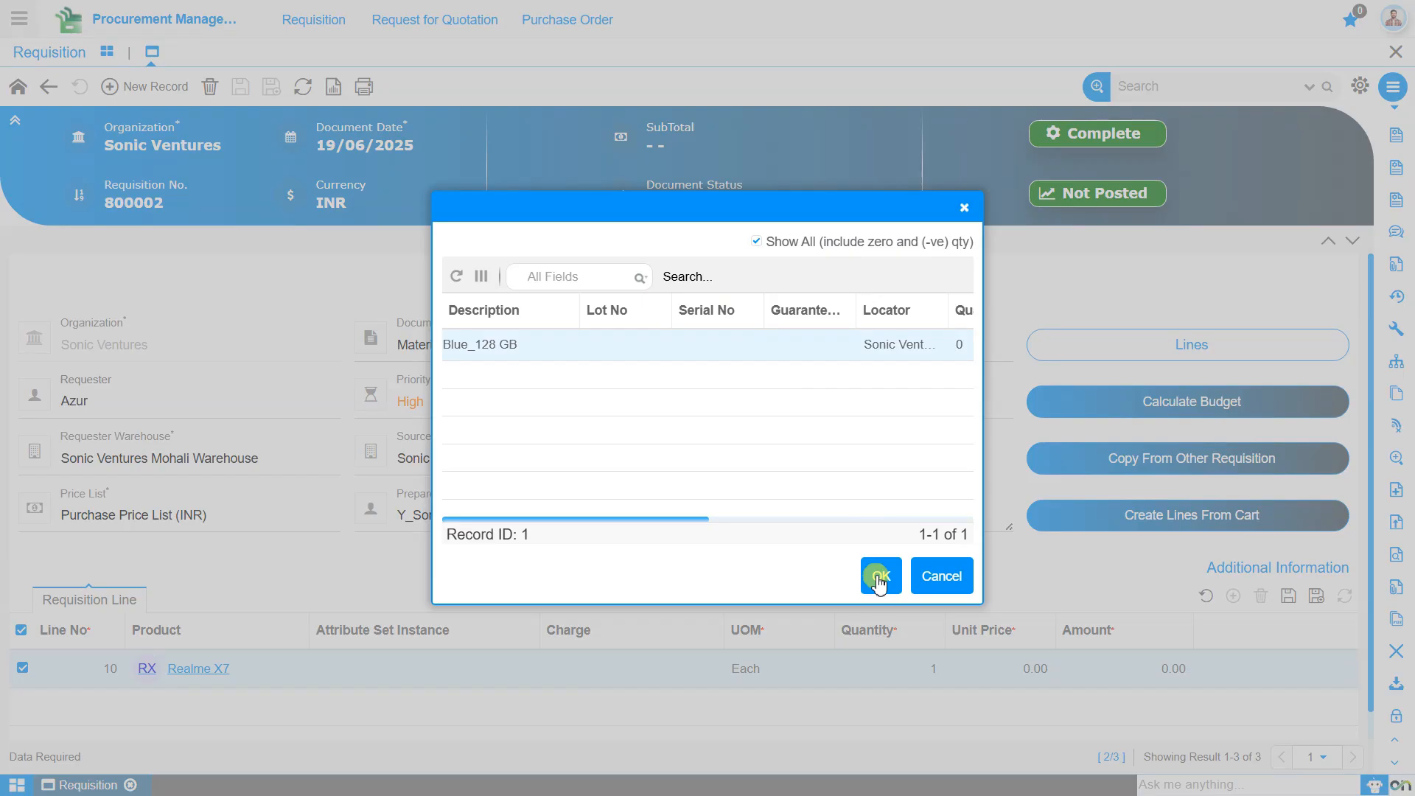
click(876, 577)
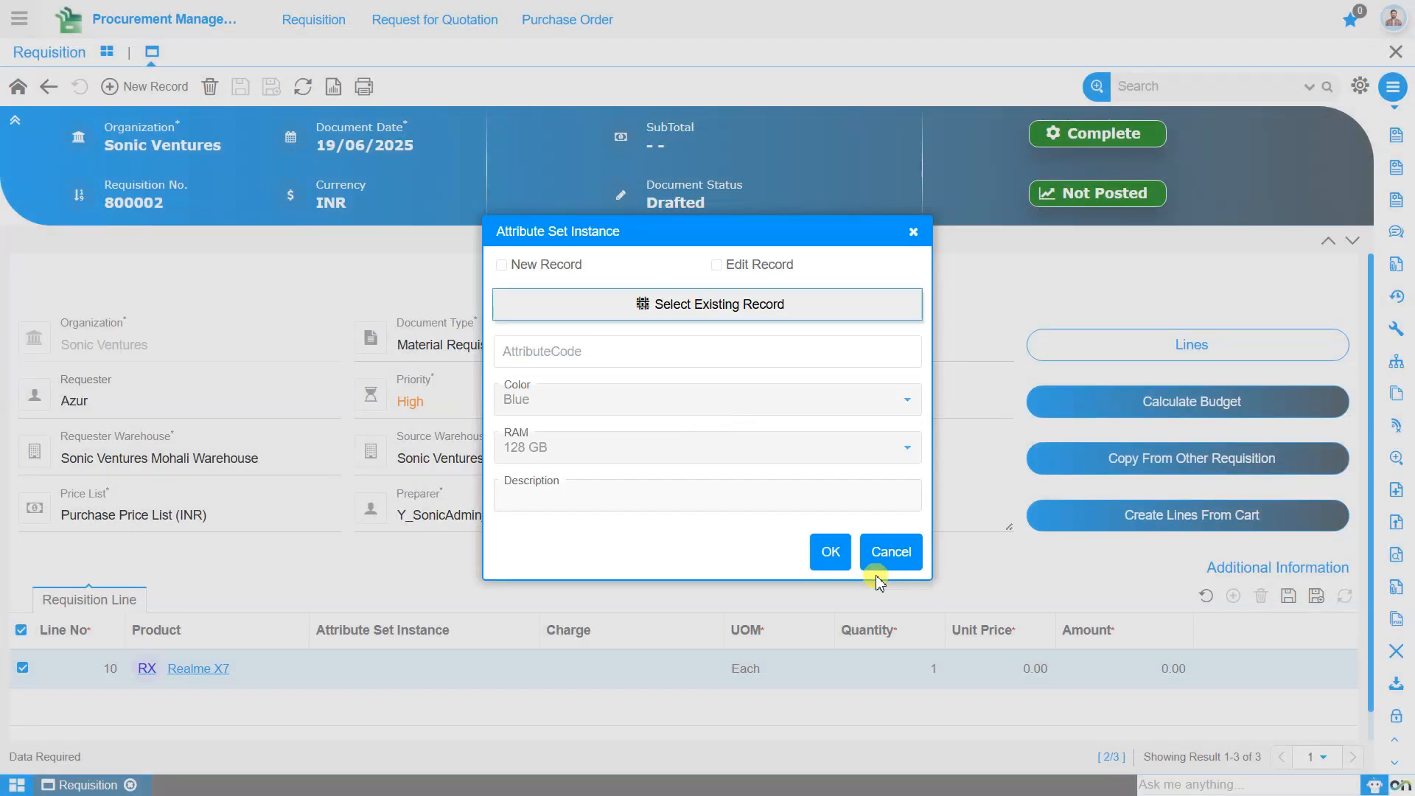
click(828, 552)
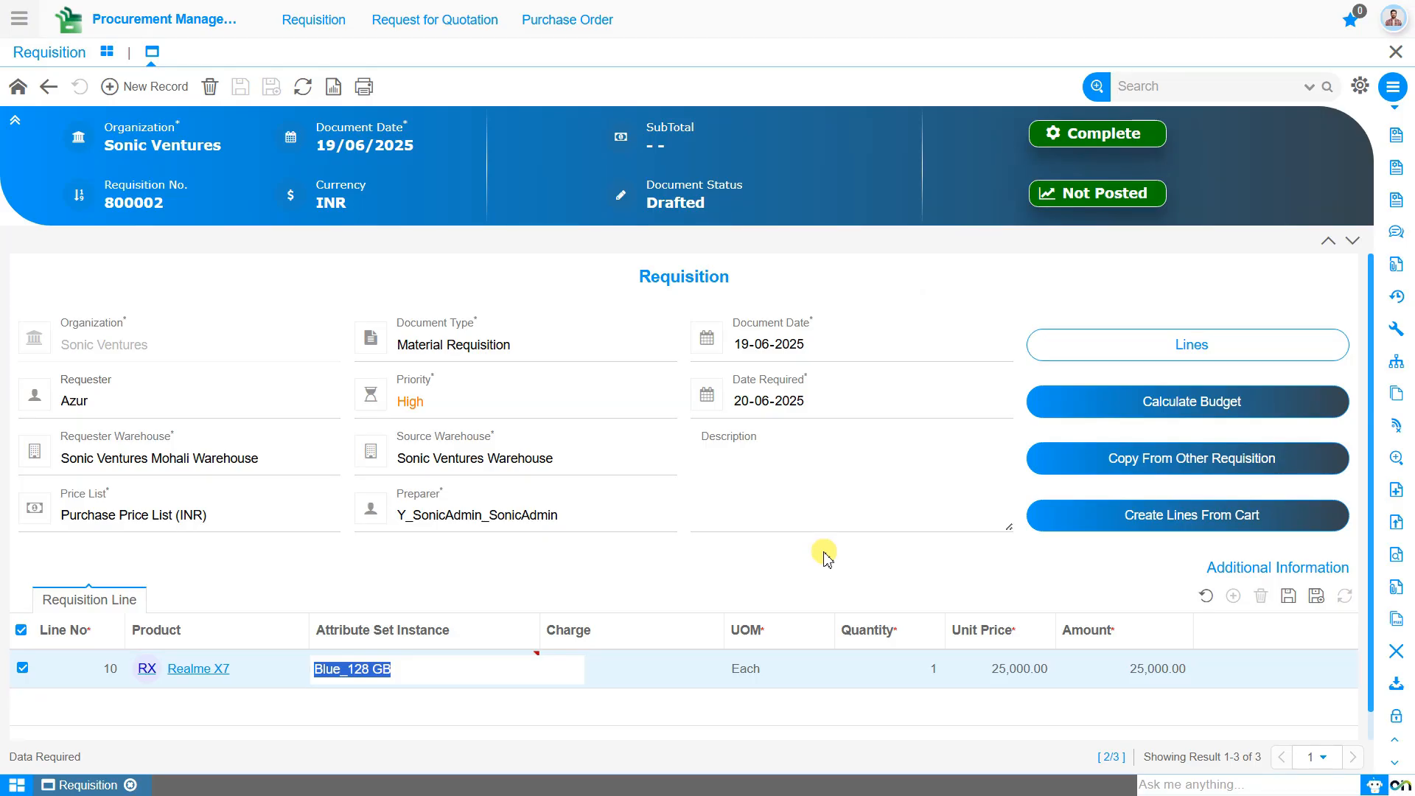
Step: Set the Realme X7 line's quantity to 5 and save the requisition line
click(924, 676)
text(5)
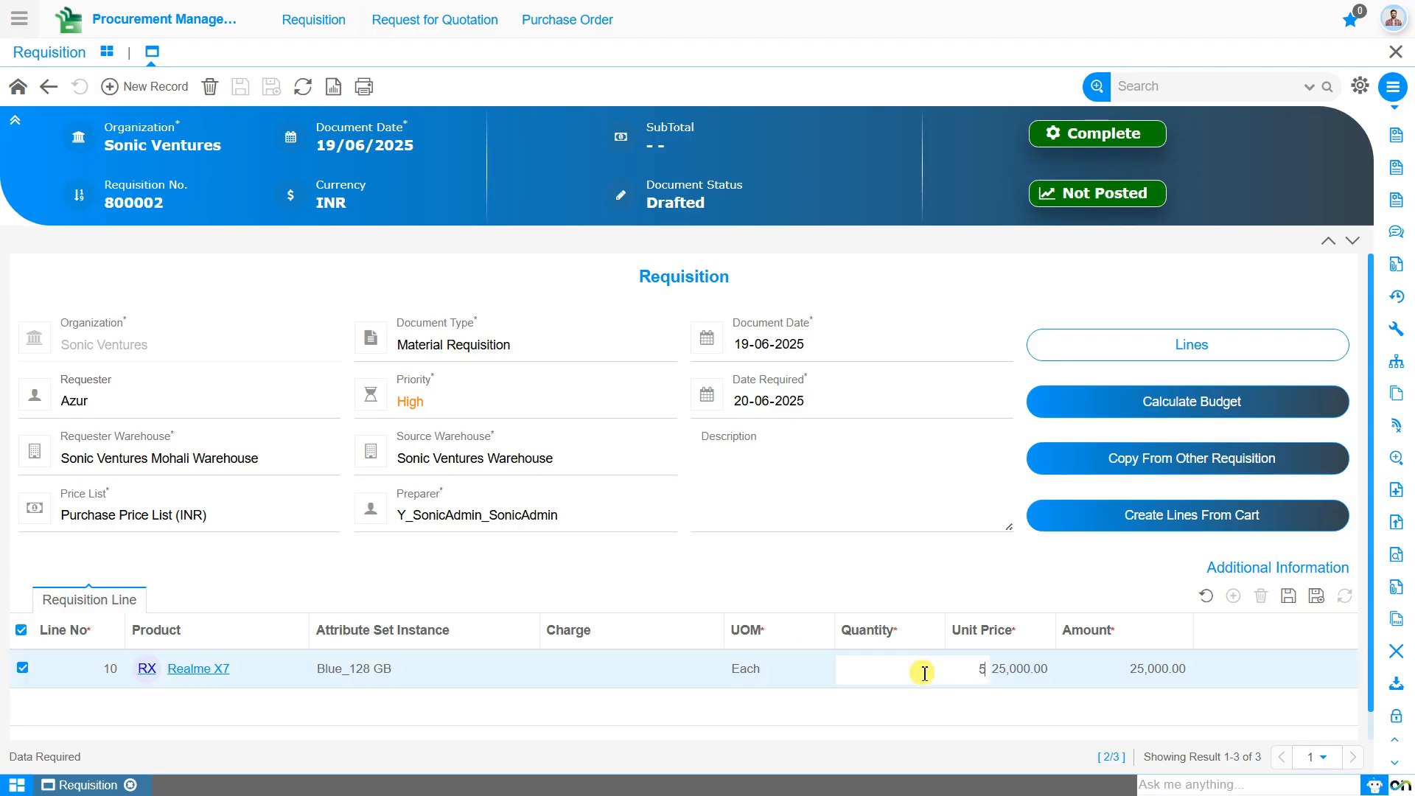
click(1288, 599)
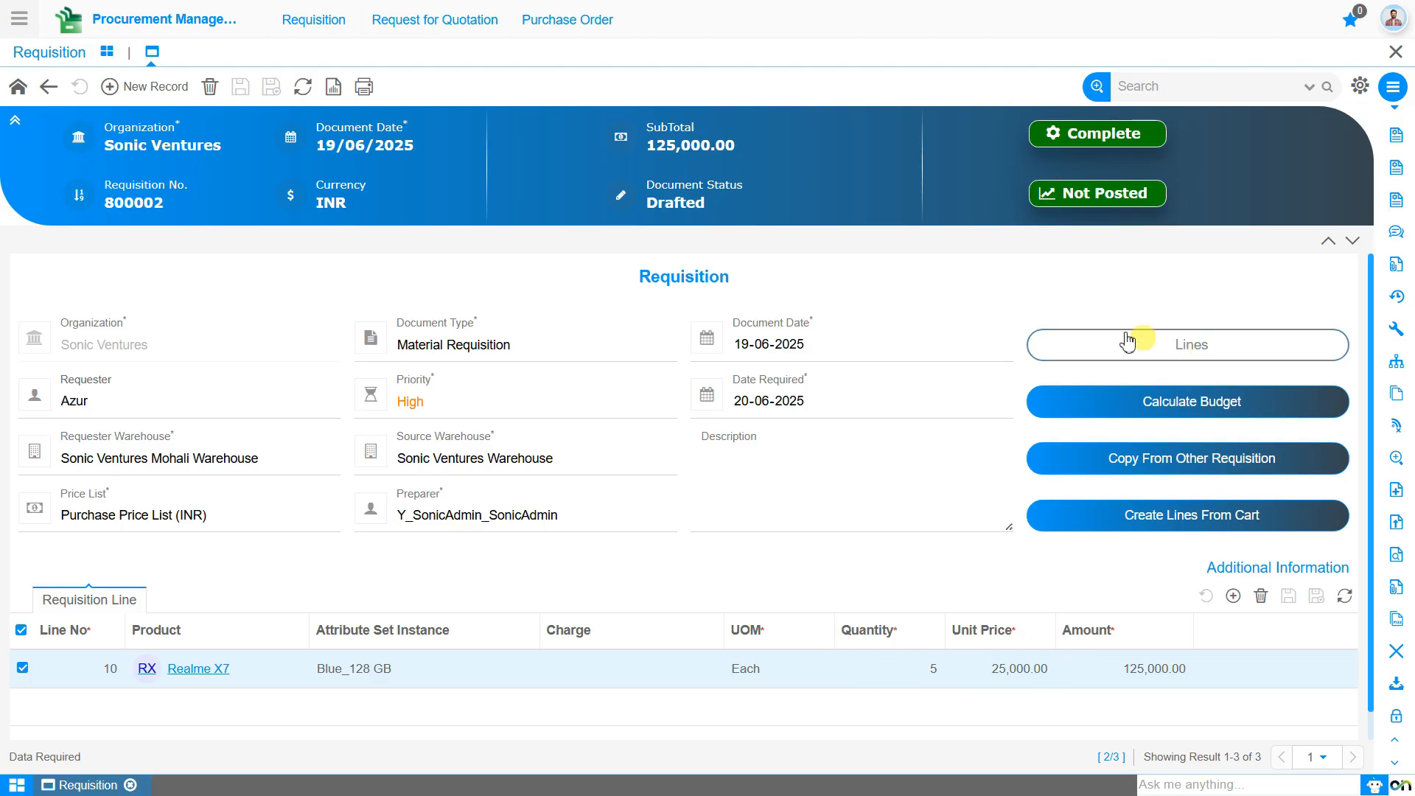
Step: Examine the full record of the Realme X7 requisition line, including the quantities and budget information under Other Details
click(1174, 347)
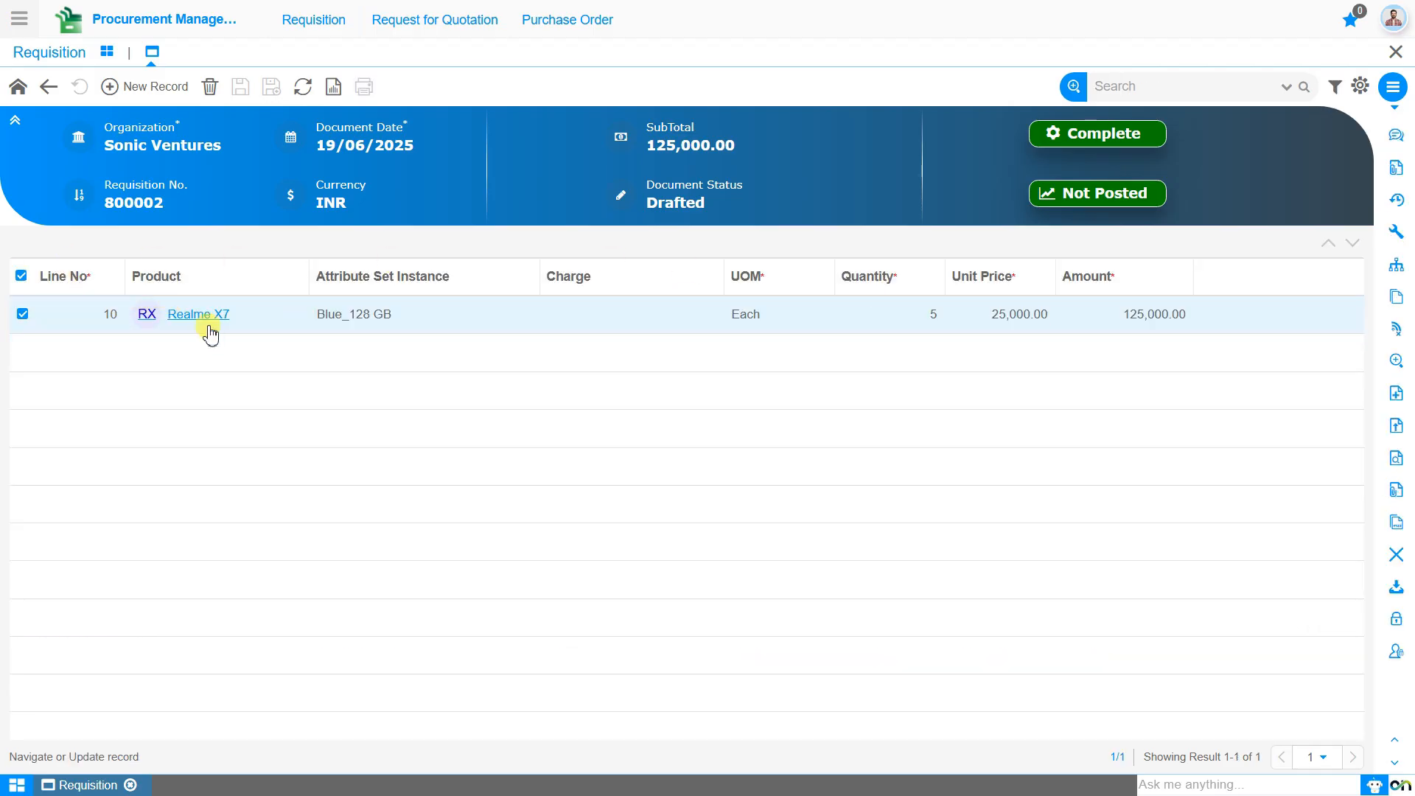
double_click(205, 322)
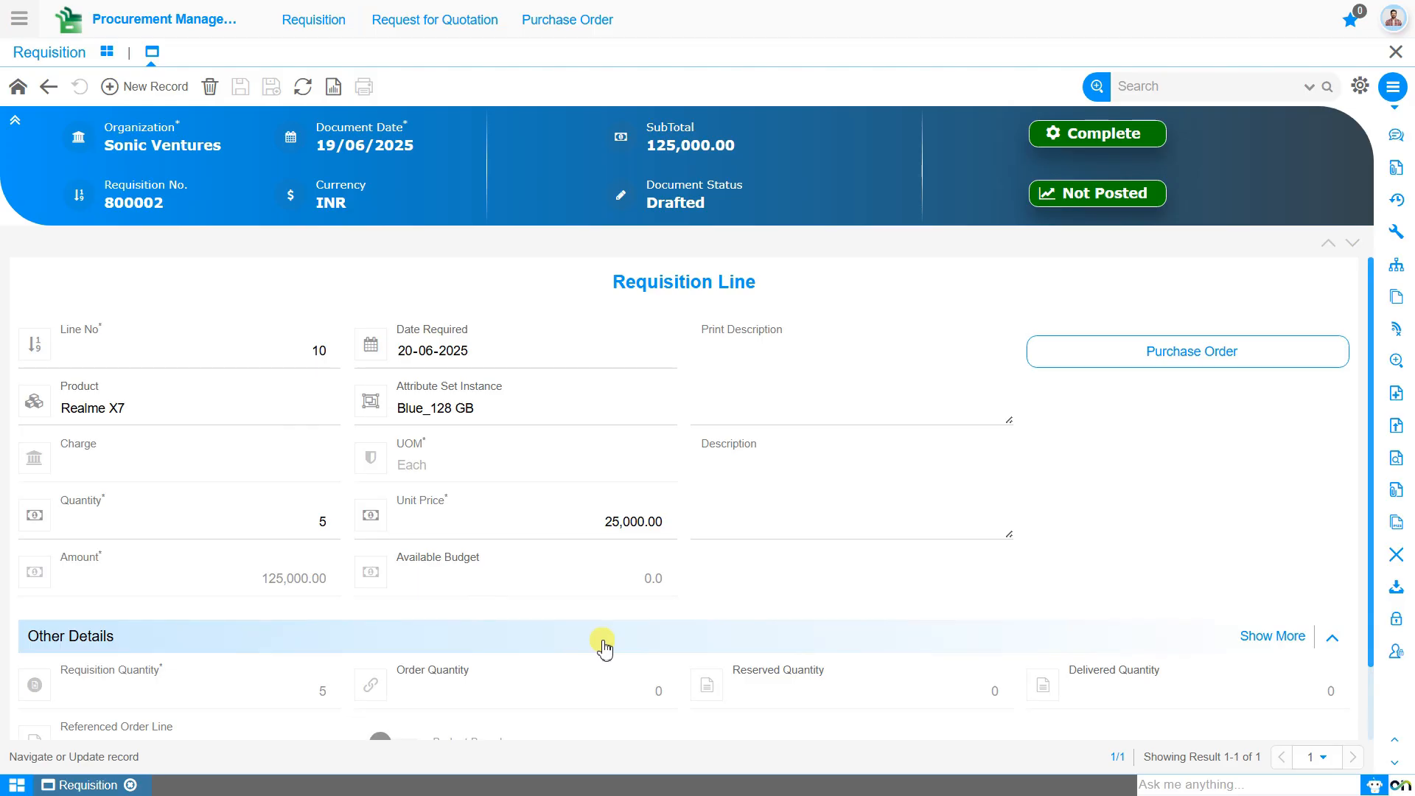
scroll(604, 649, down, 1)
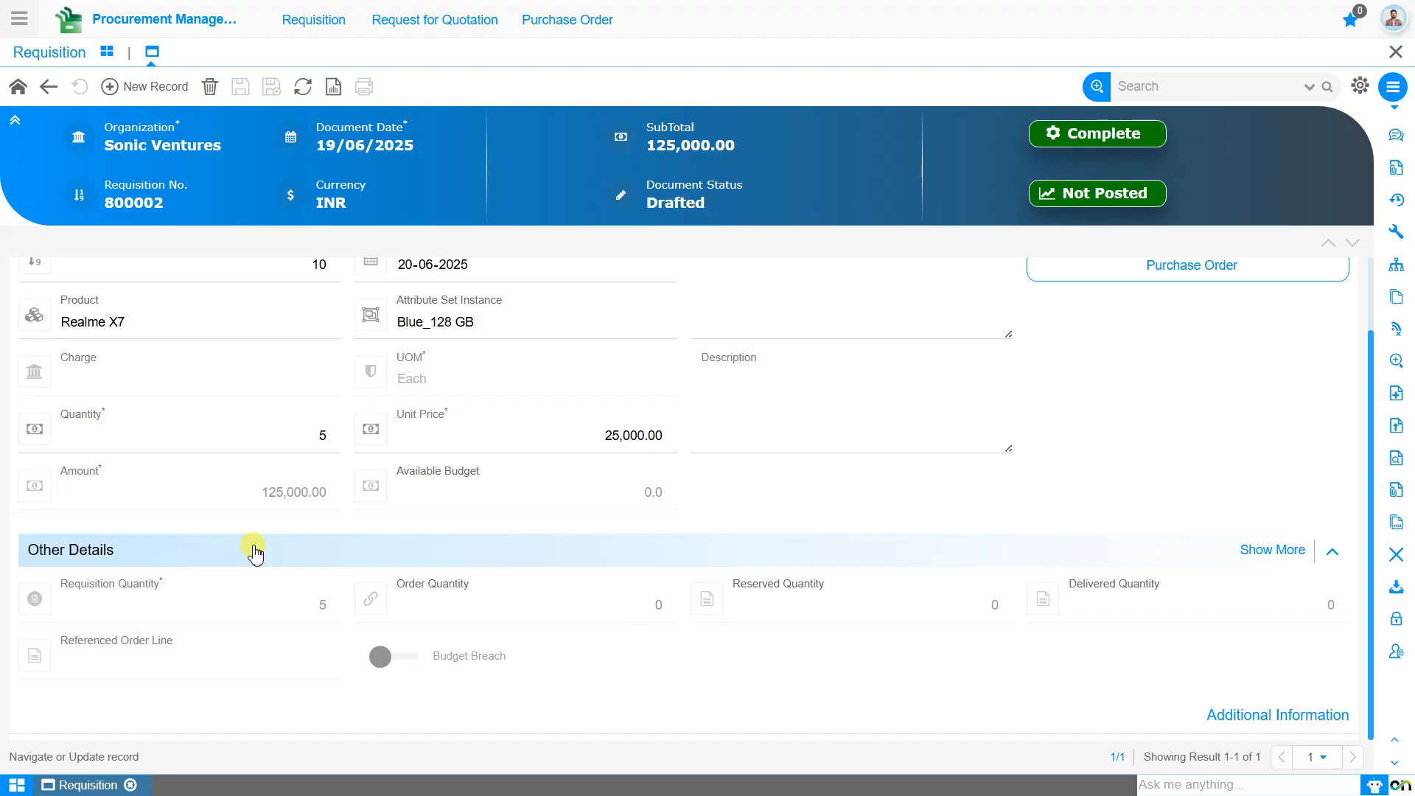
scroll(253, 547, up, 1)
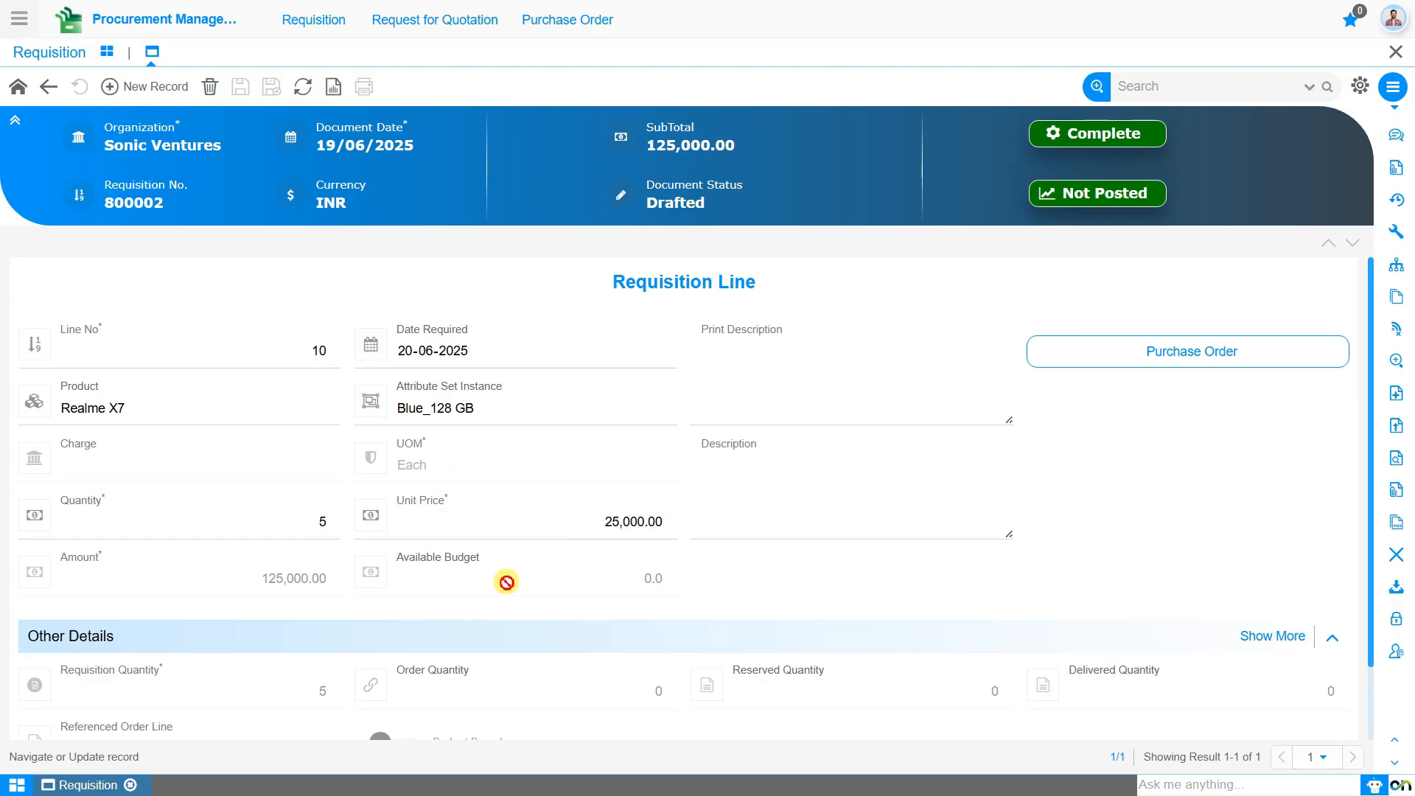
scroll(507, 582, down, 2)
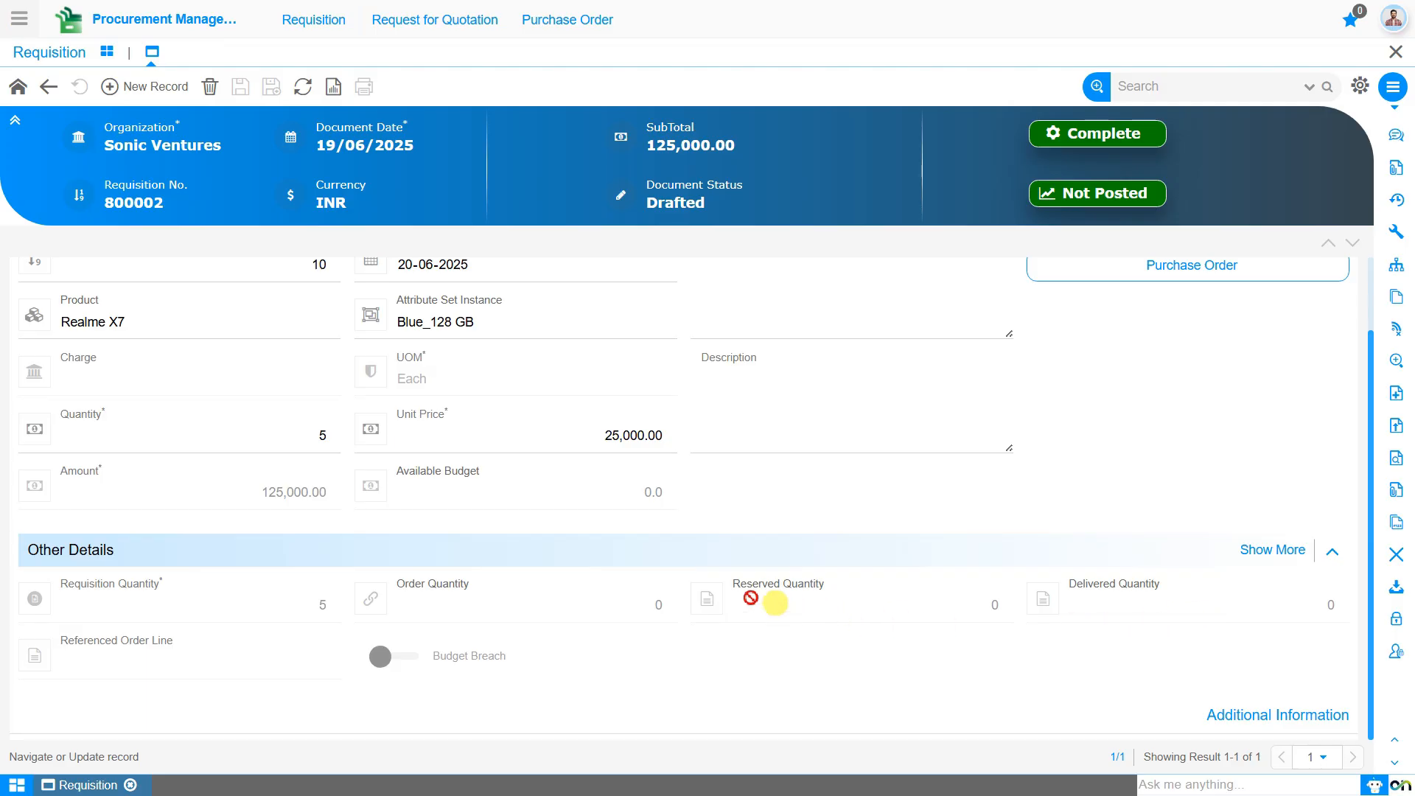
click(126, 321)
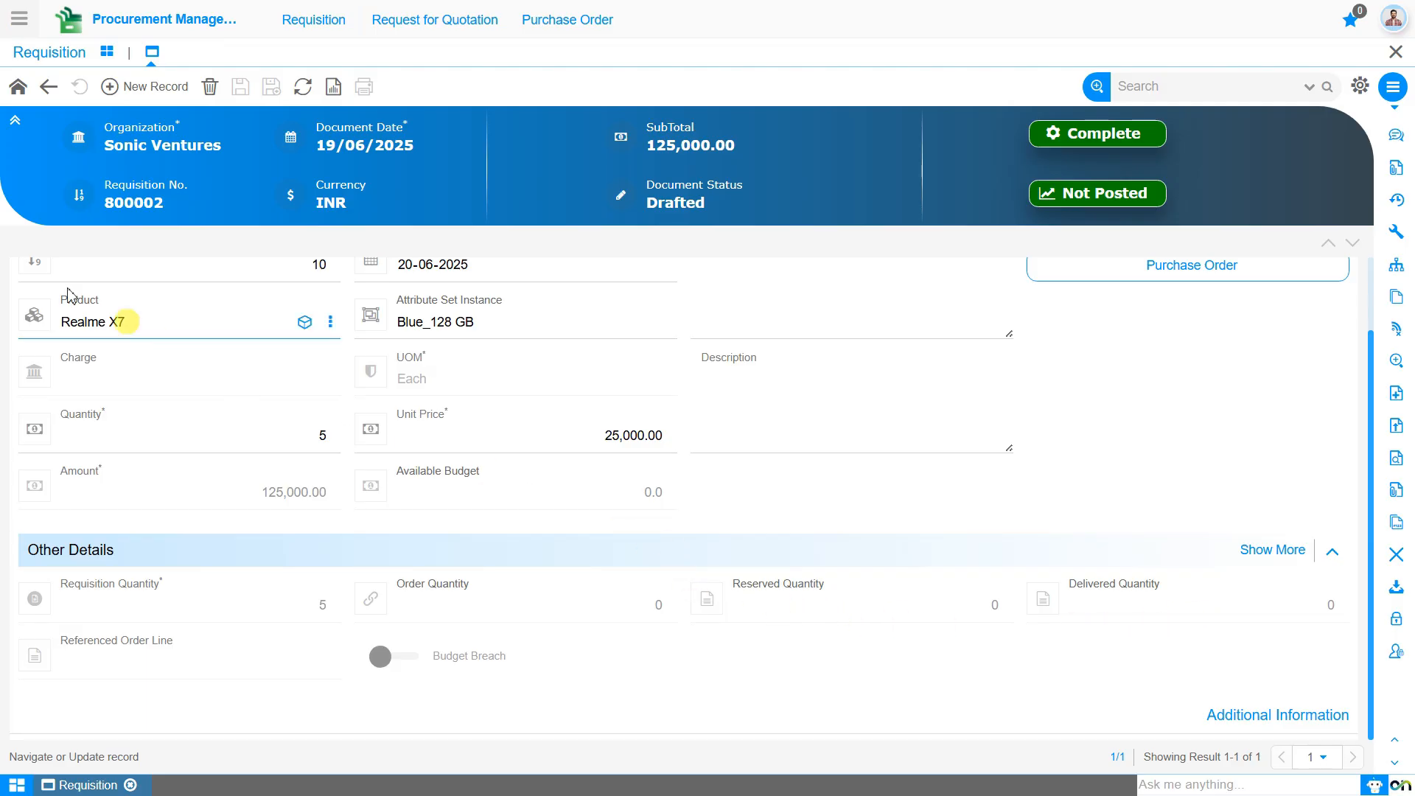
Step: Return to the requisition header and complete the material requisition
click(16, 86)
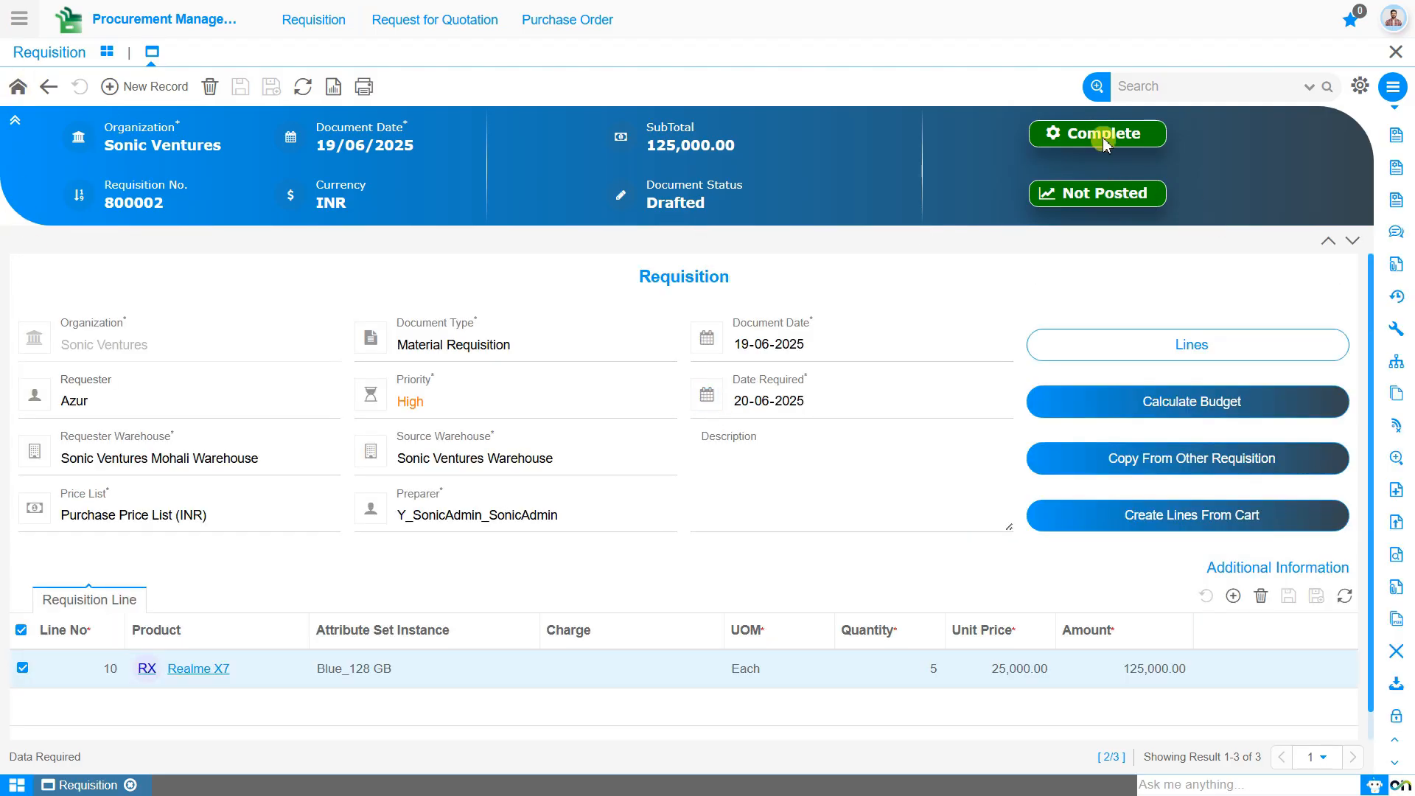
click(1104, 139)
click(738, 446)
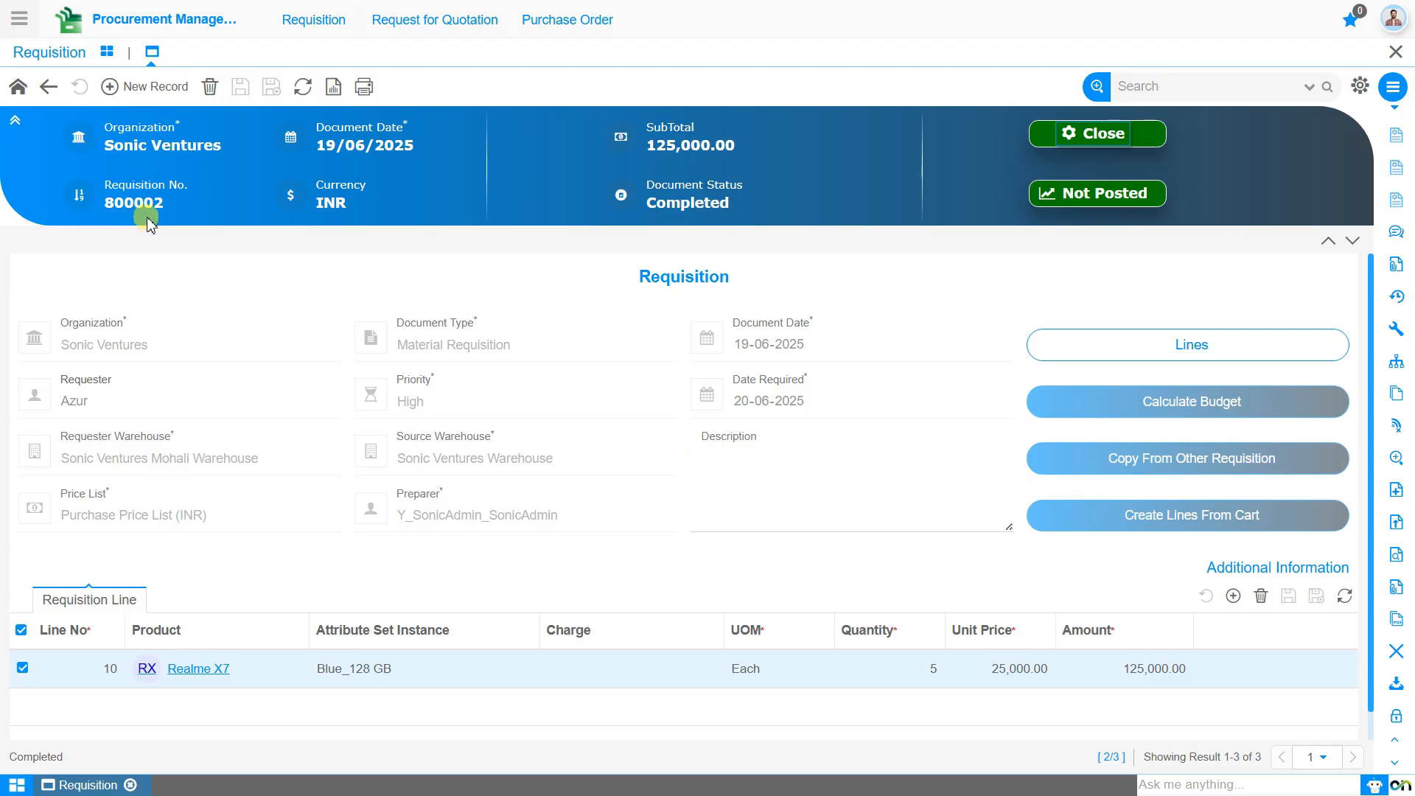
click(17, 22)
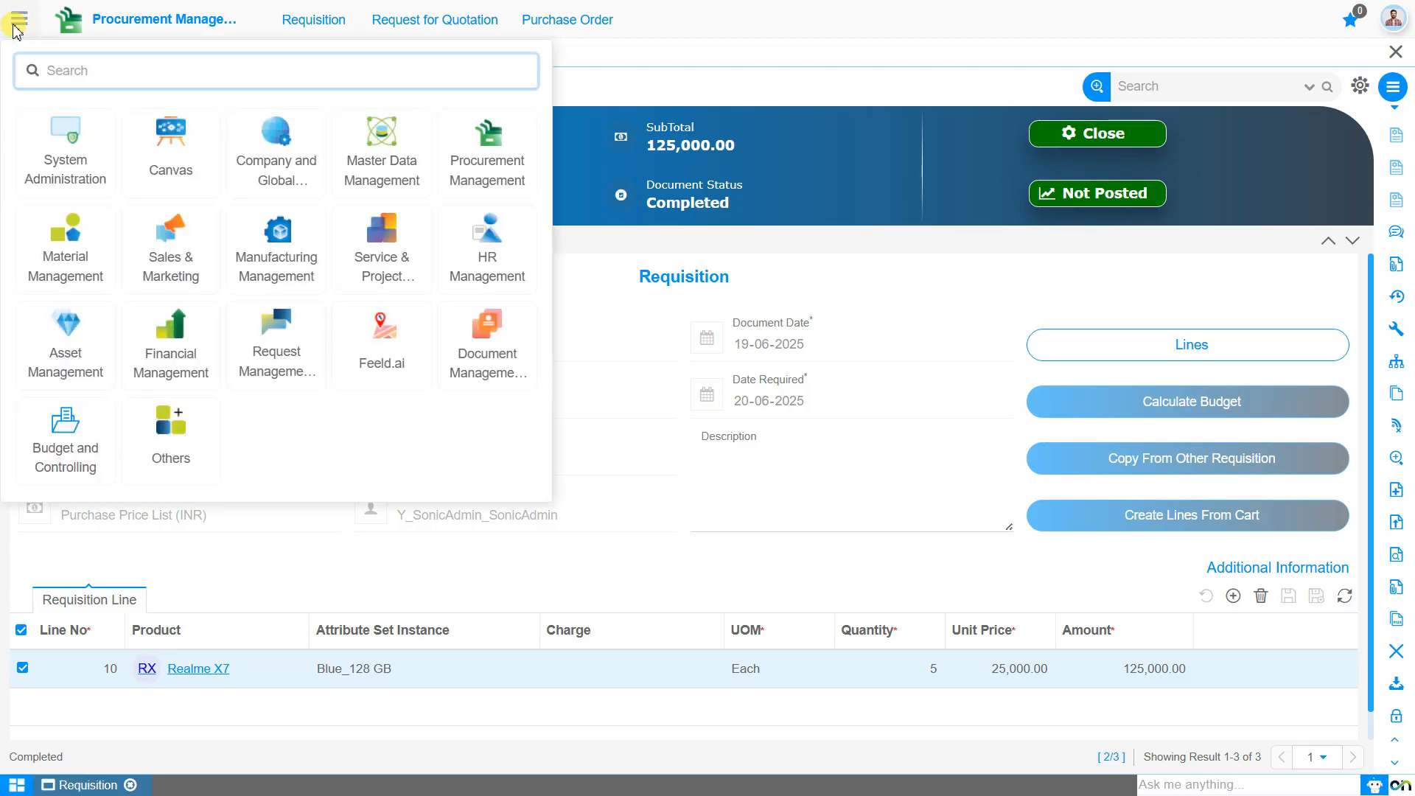
text(material t)
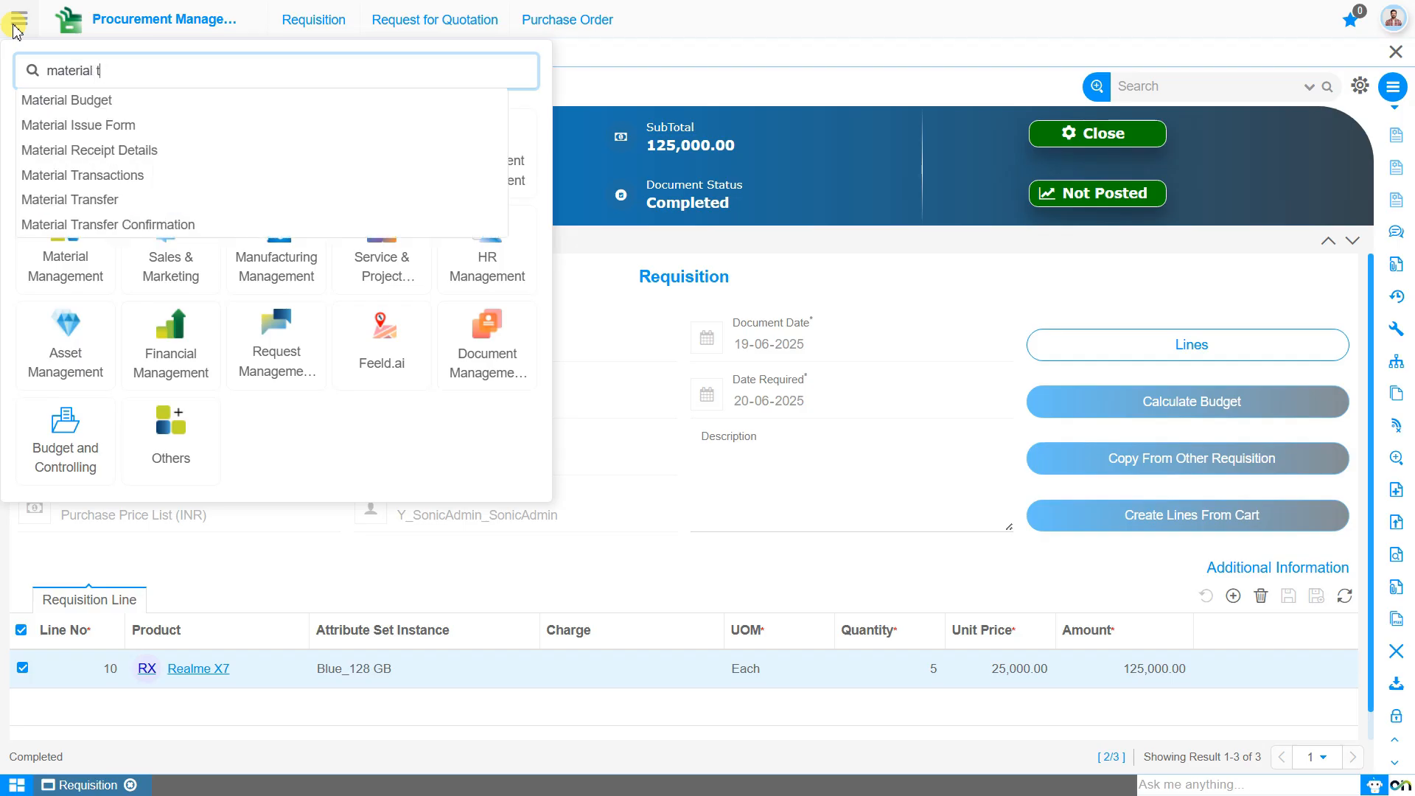
text(r)
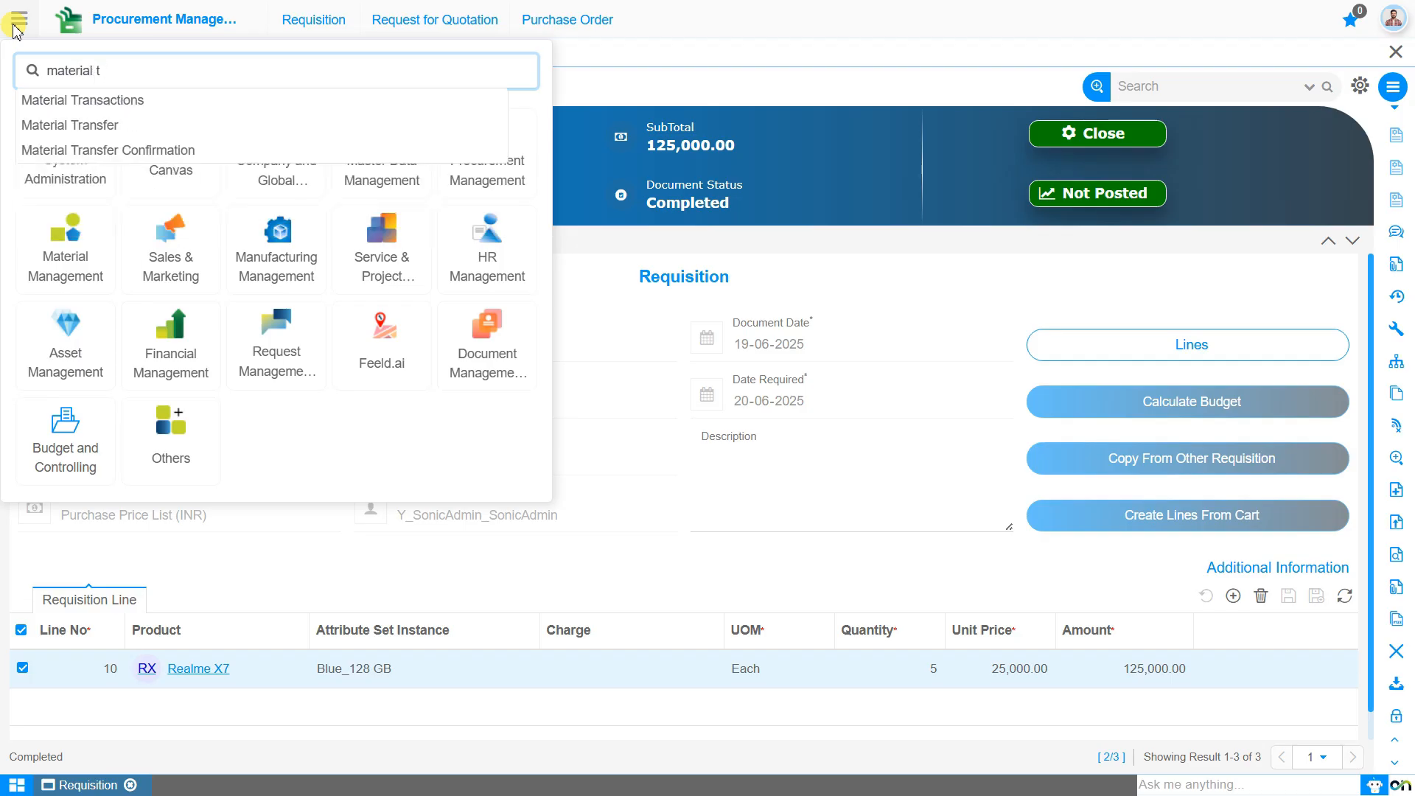
key(BackSpace)
key(BackSpace)
key(BackSpace)
key(BackSpace)
key(BackSpace)
key(BackSpace)
key(BackSpace)
key(BackSpace)
key(BackSpace)
key(BackSpace)
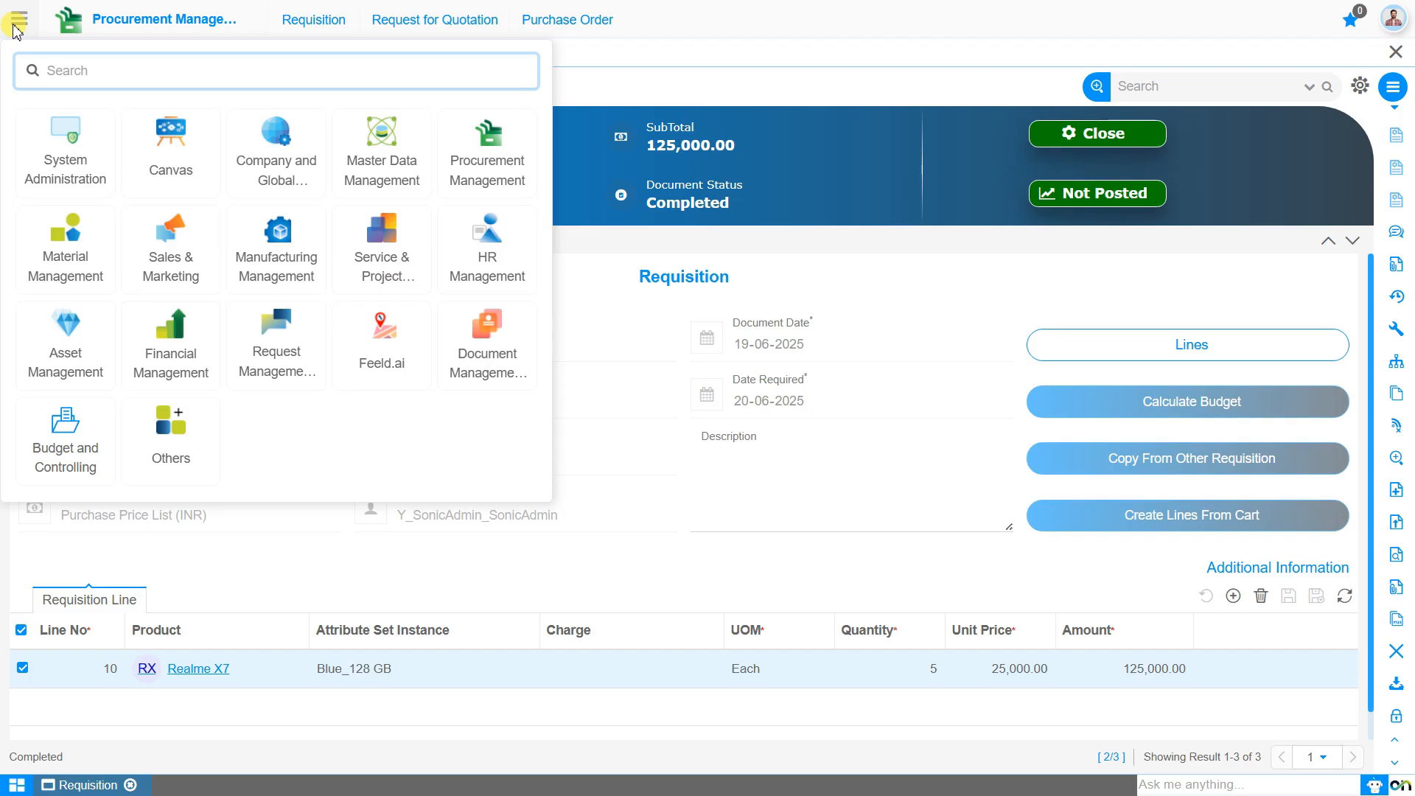
Step: Open the Material Transfer window from the storage operations of Material Management
click(80, 259)
click(474, 35)
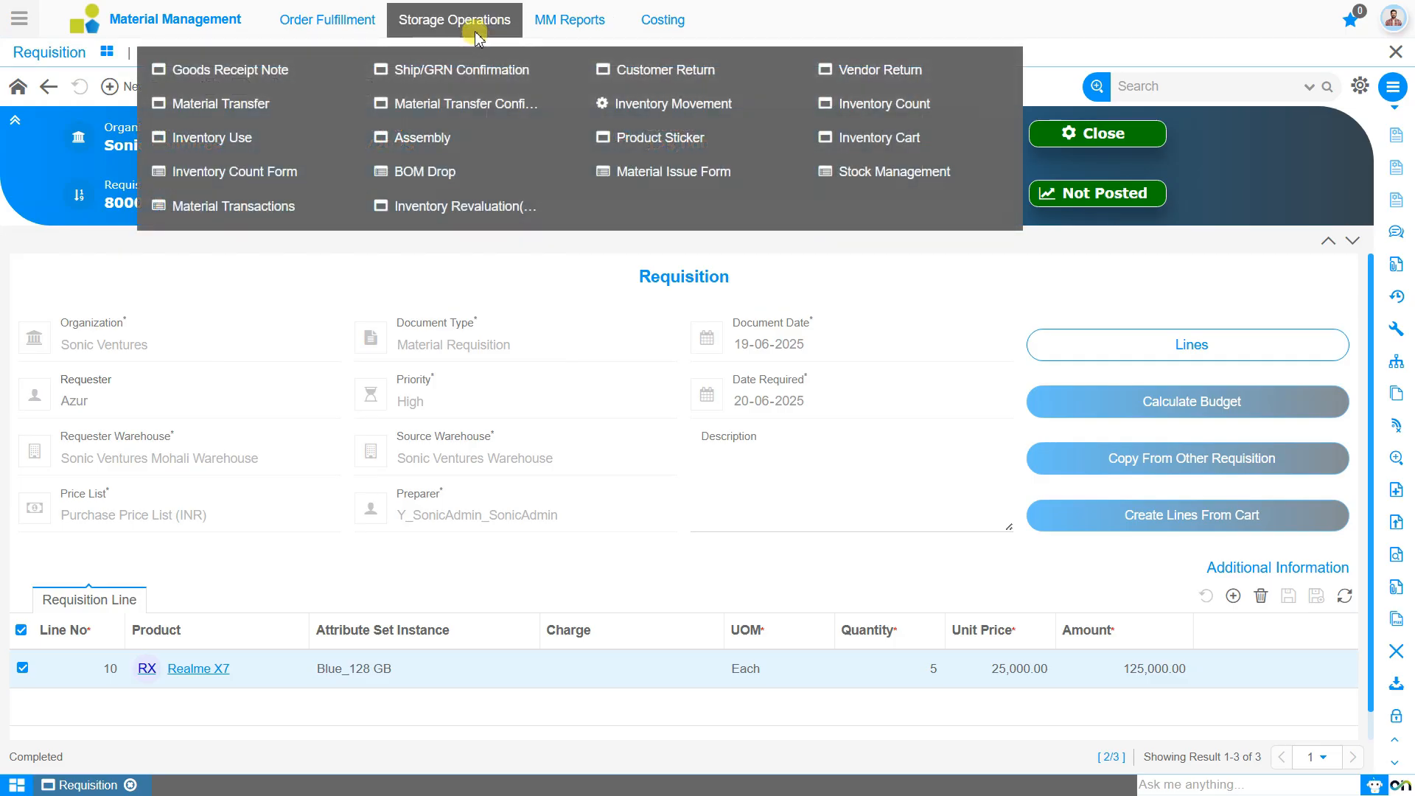
click(233, 105)
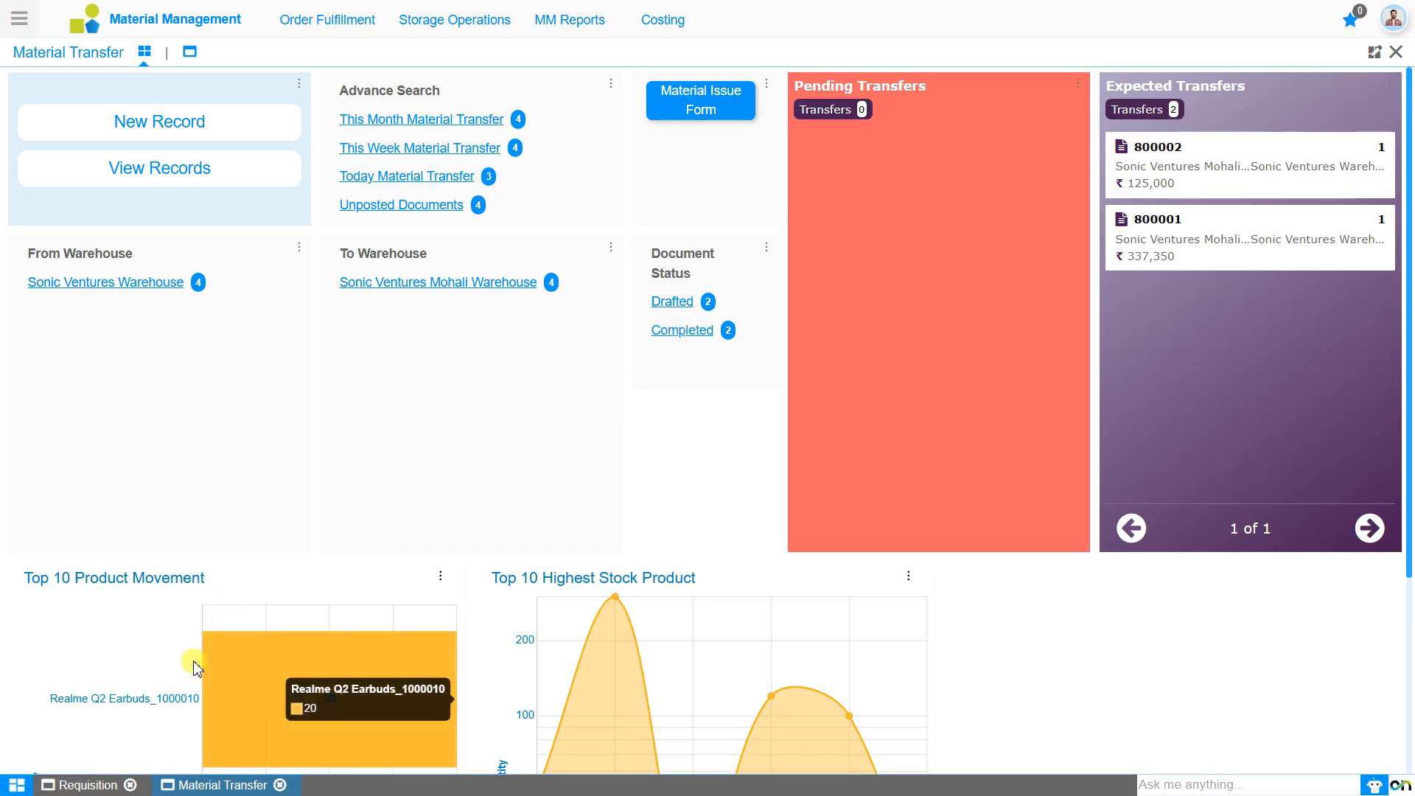
Step: Review the Material Transfer dashboard charts and the Material Issue Form, and return to the dashboard
scroll(118, 631, down, 4)
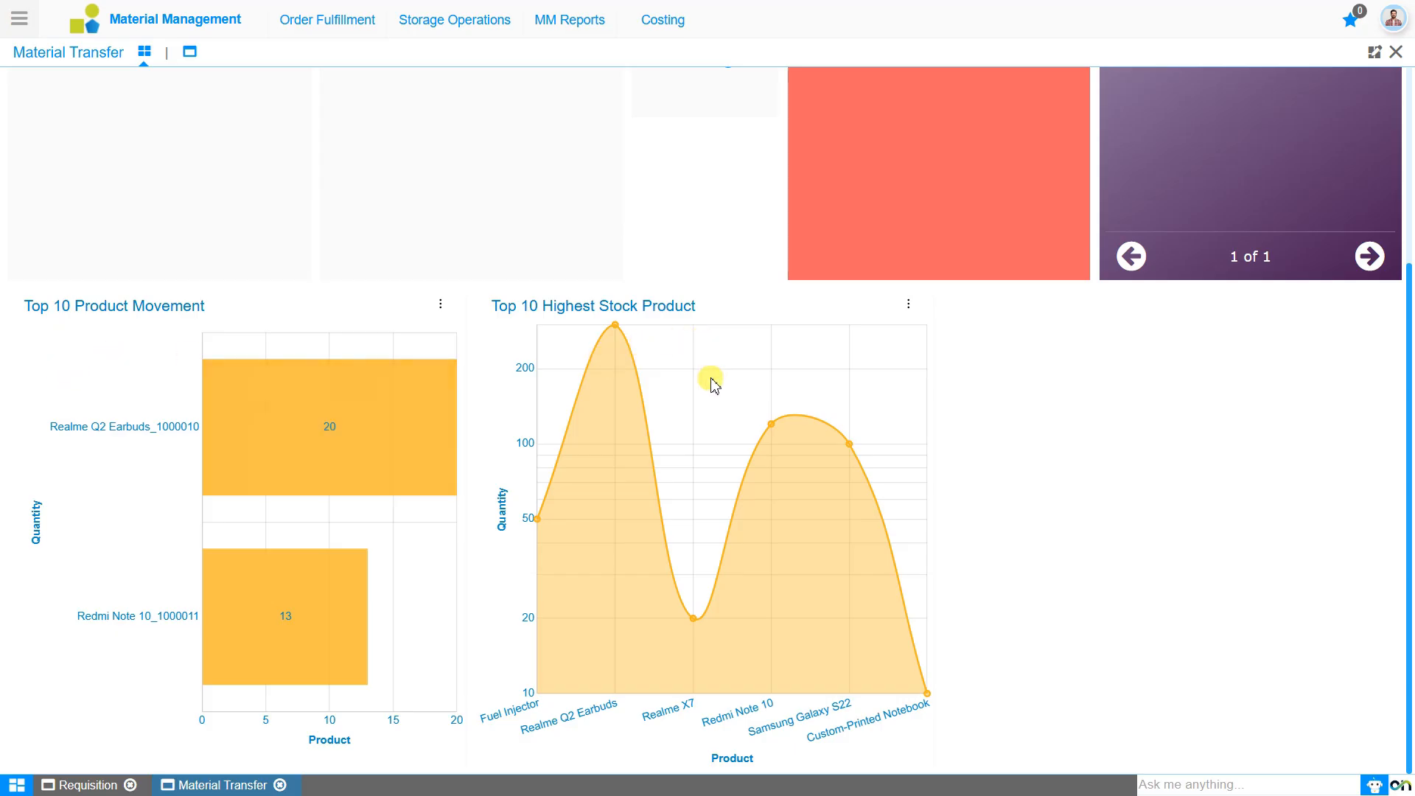
scroll(712, 383, up, 4)
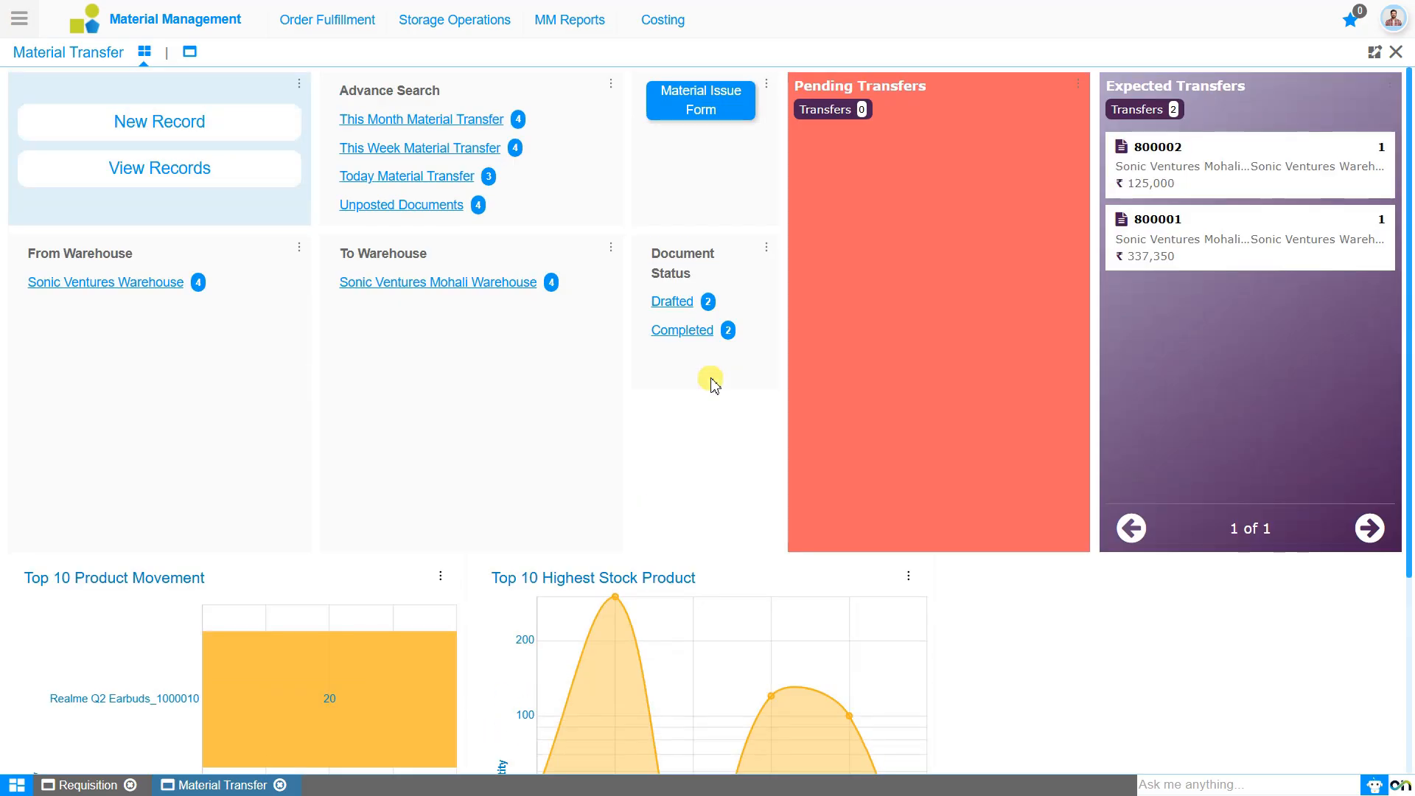
click(726, 119)
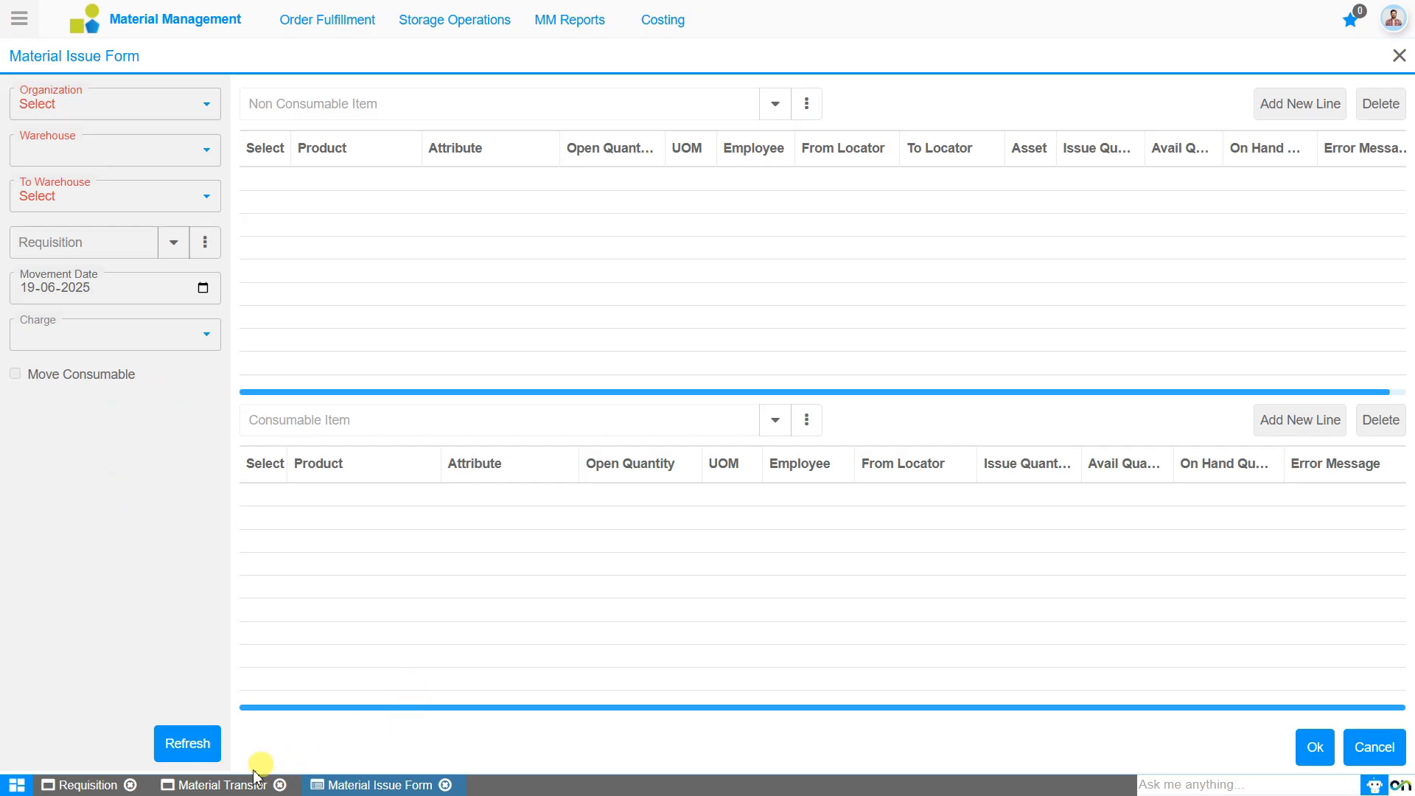
click(223, 786)
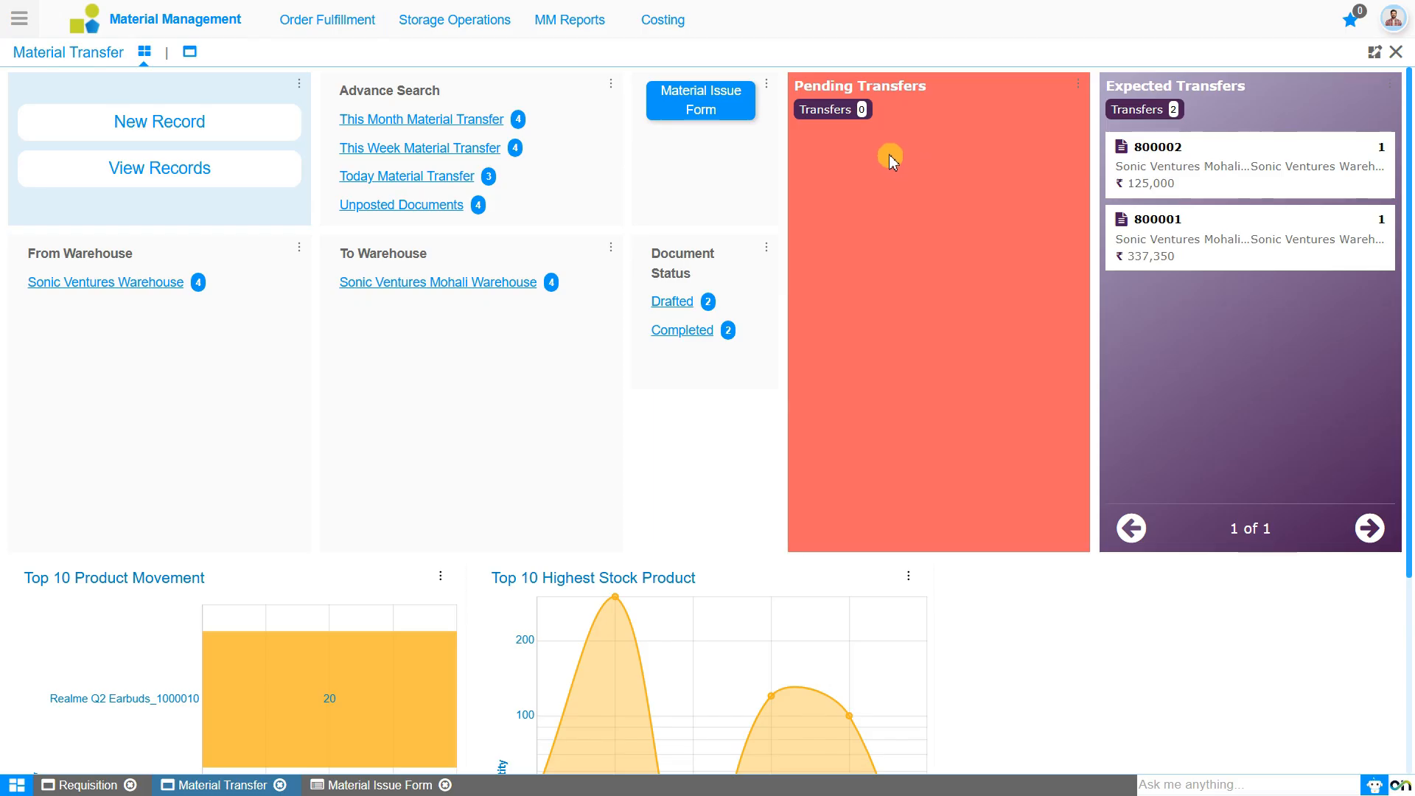
Step: Generate a material transfer from the expected transfer worth 125,000 and delete the transfer's Realme X7 move line
click(1158, 151)
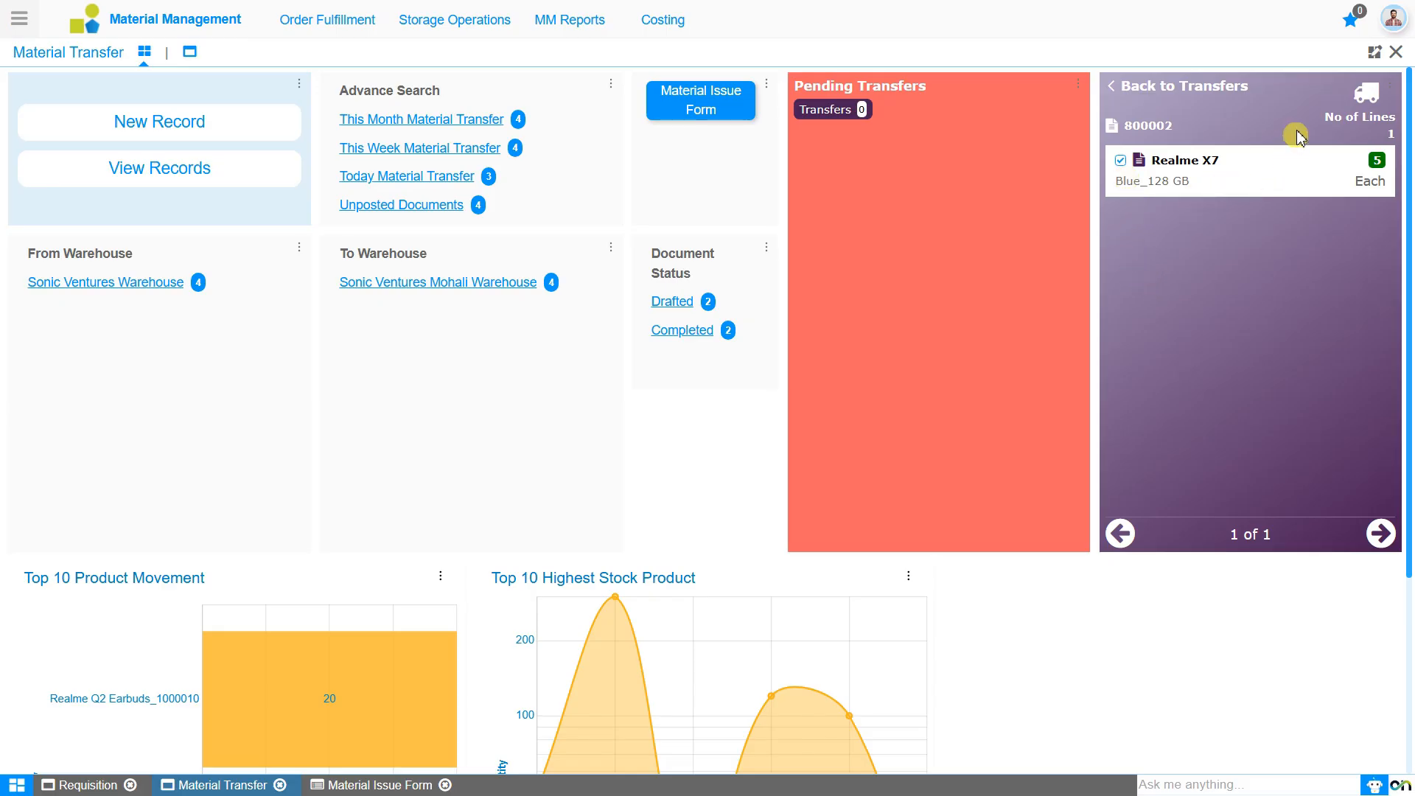
click(1373, 97)
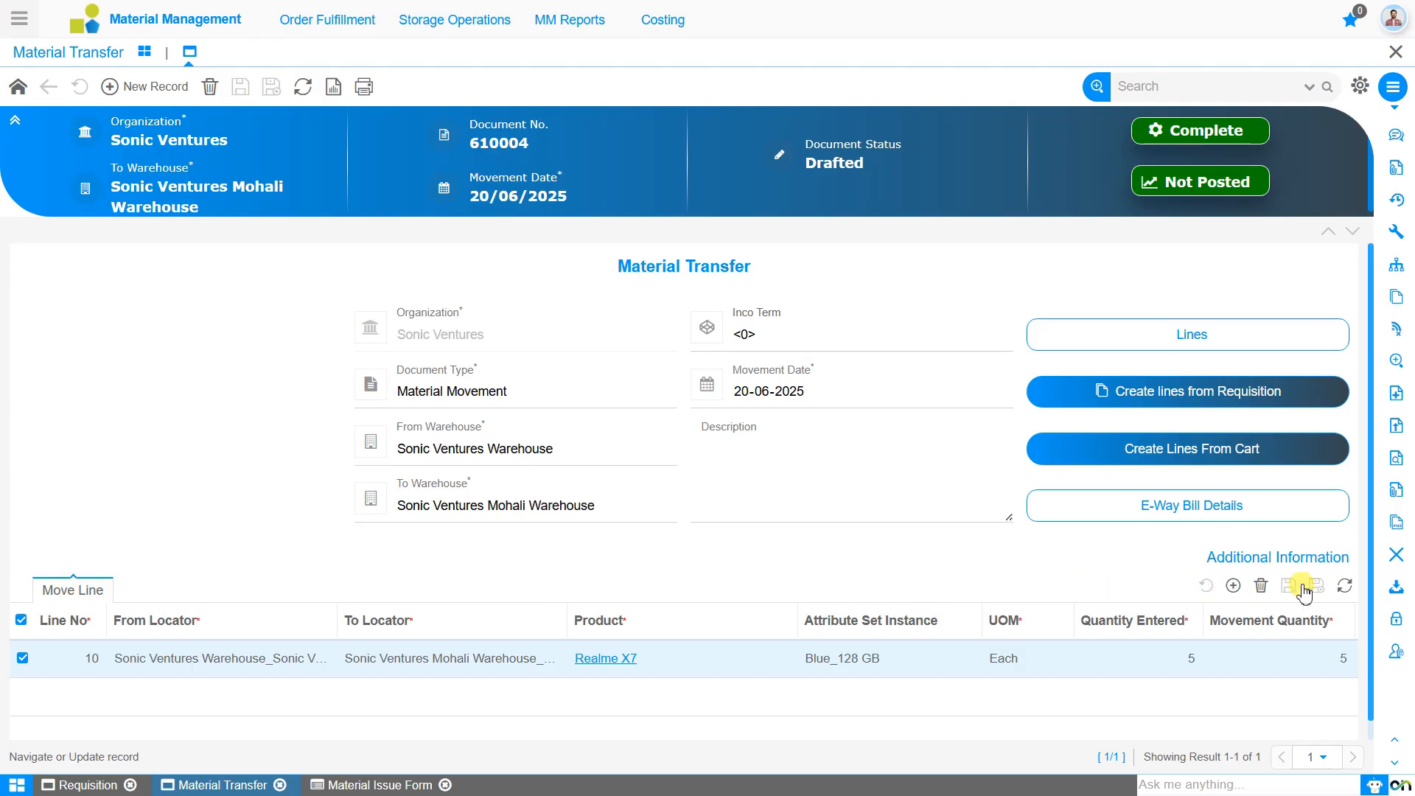
click(1261, 586)
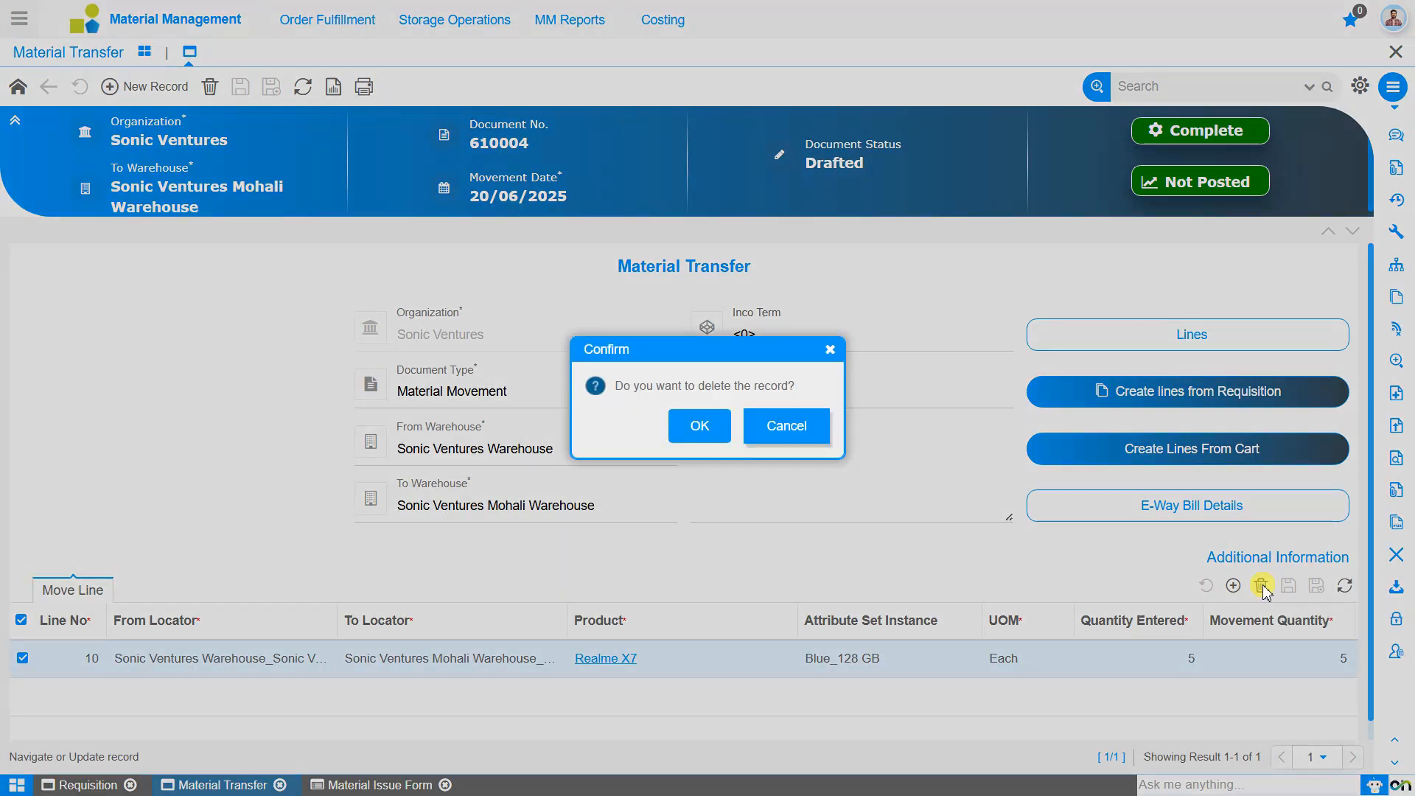
click(687, 428)
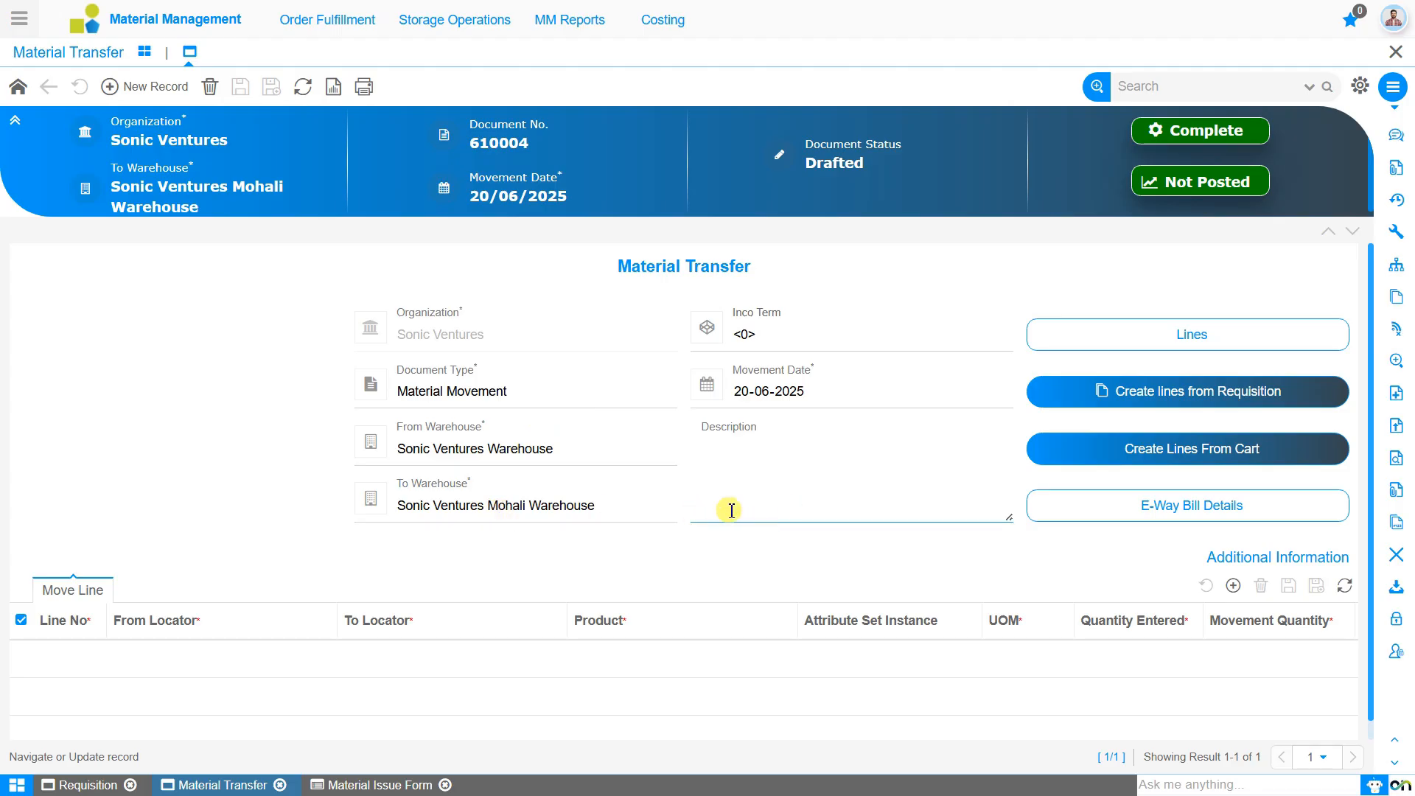
Step: Create transfer lines from a requisition, choosing the high-priority requisition dated 6/19/2025 and selecting its Realme Blue_128 GB item
click(1165, 464)
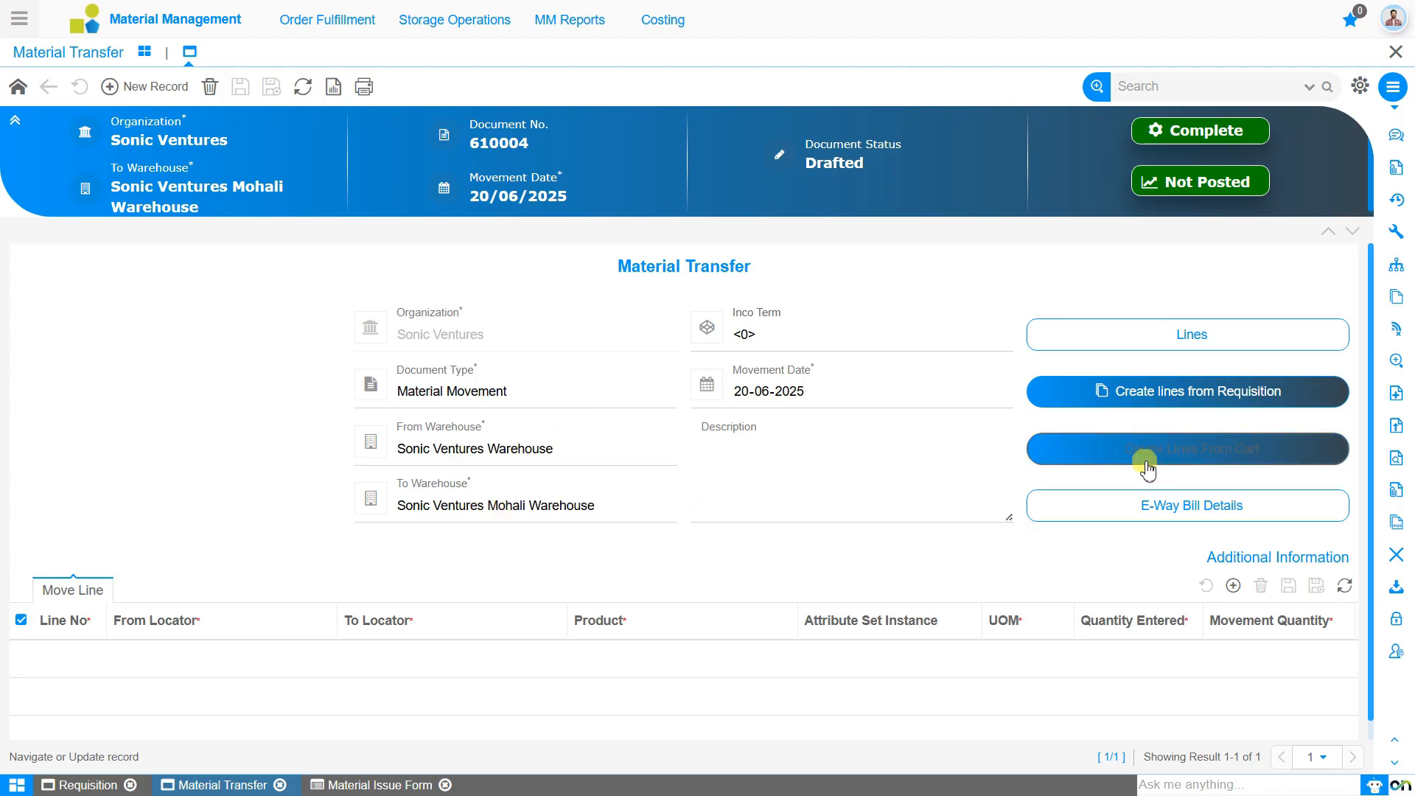
click(1162, 345)
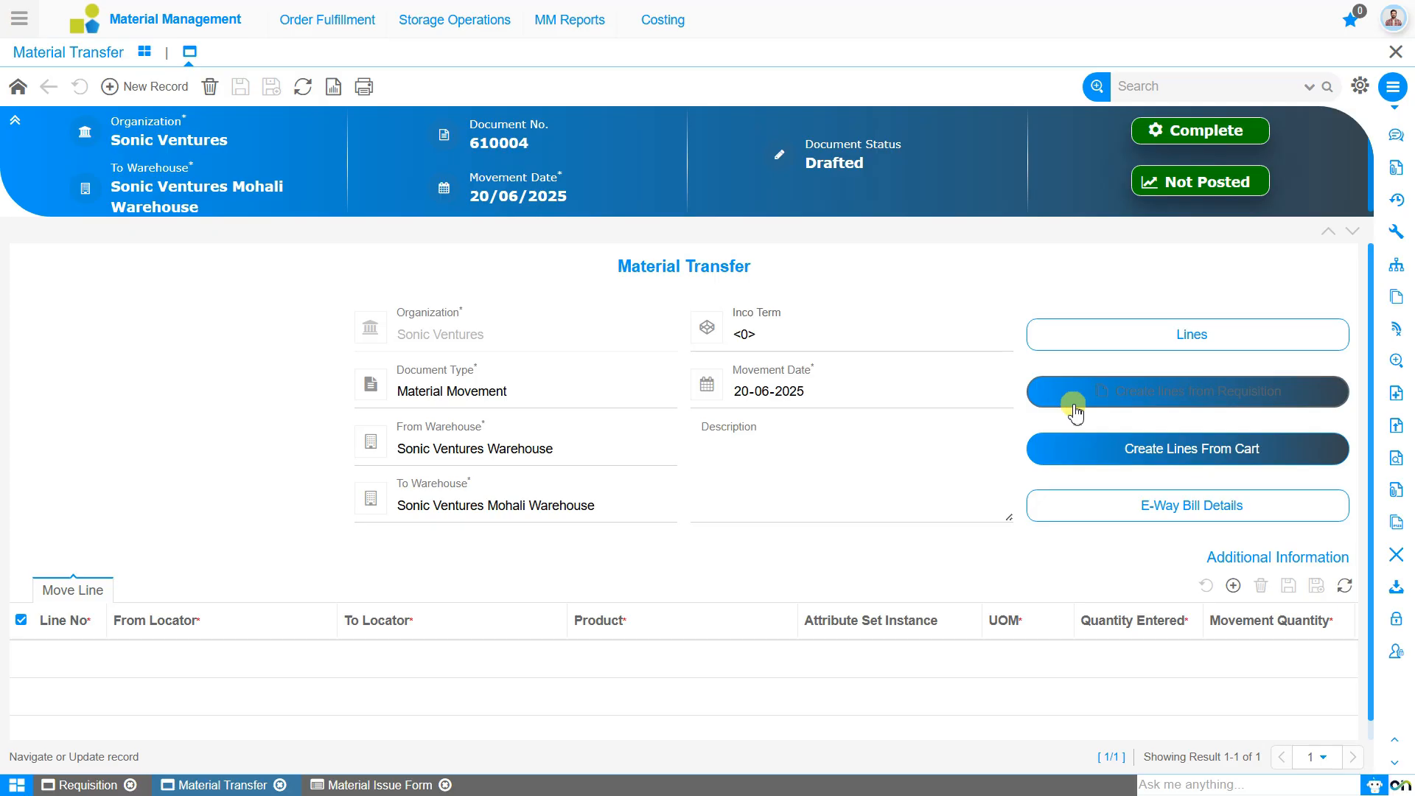
click(1121, 395)
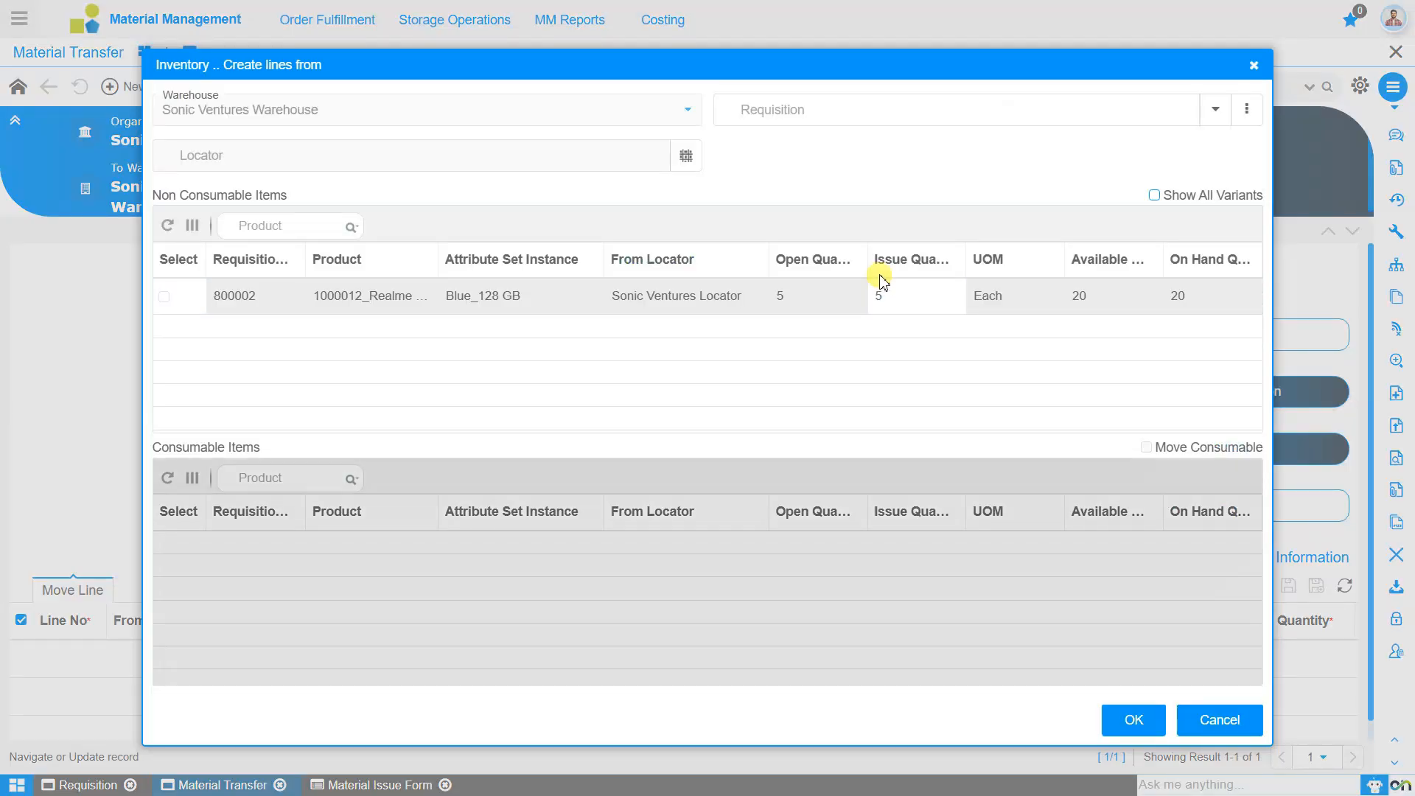
click(1216, 110)
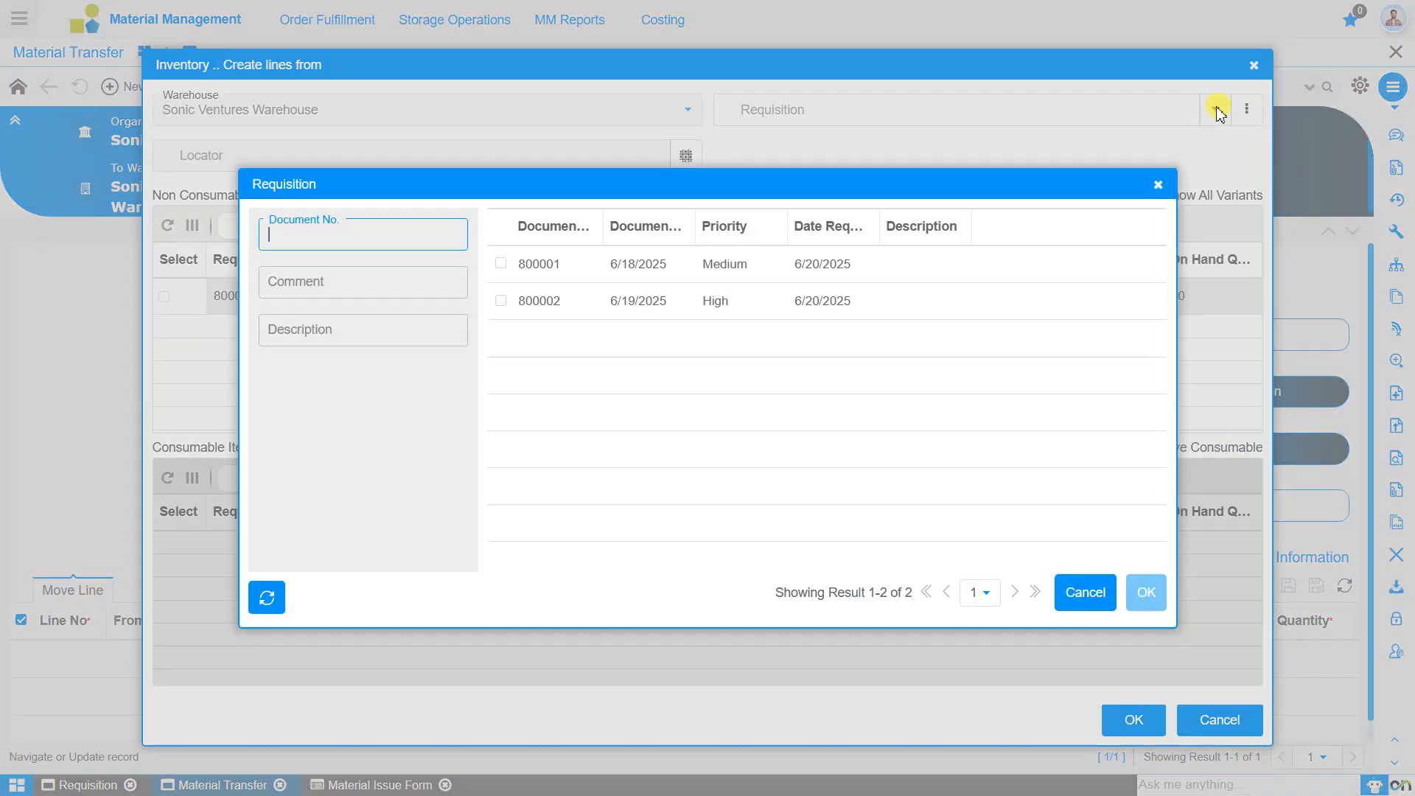
click(874, 300)
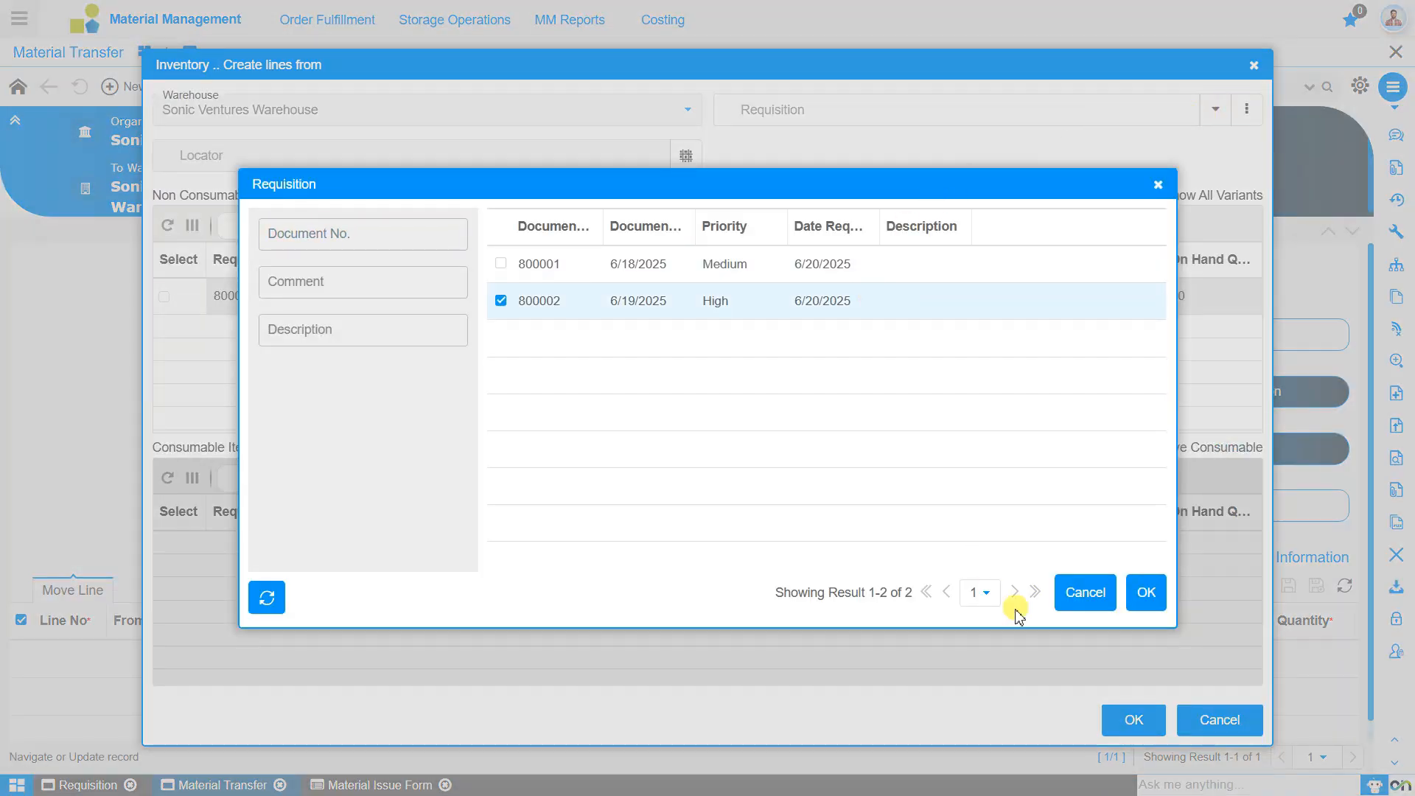
click(1145, 592)
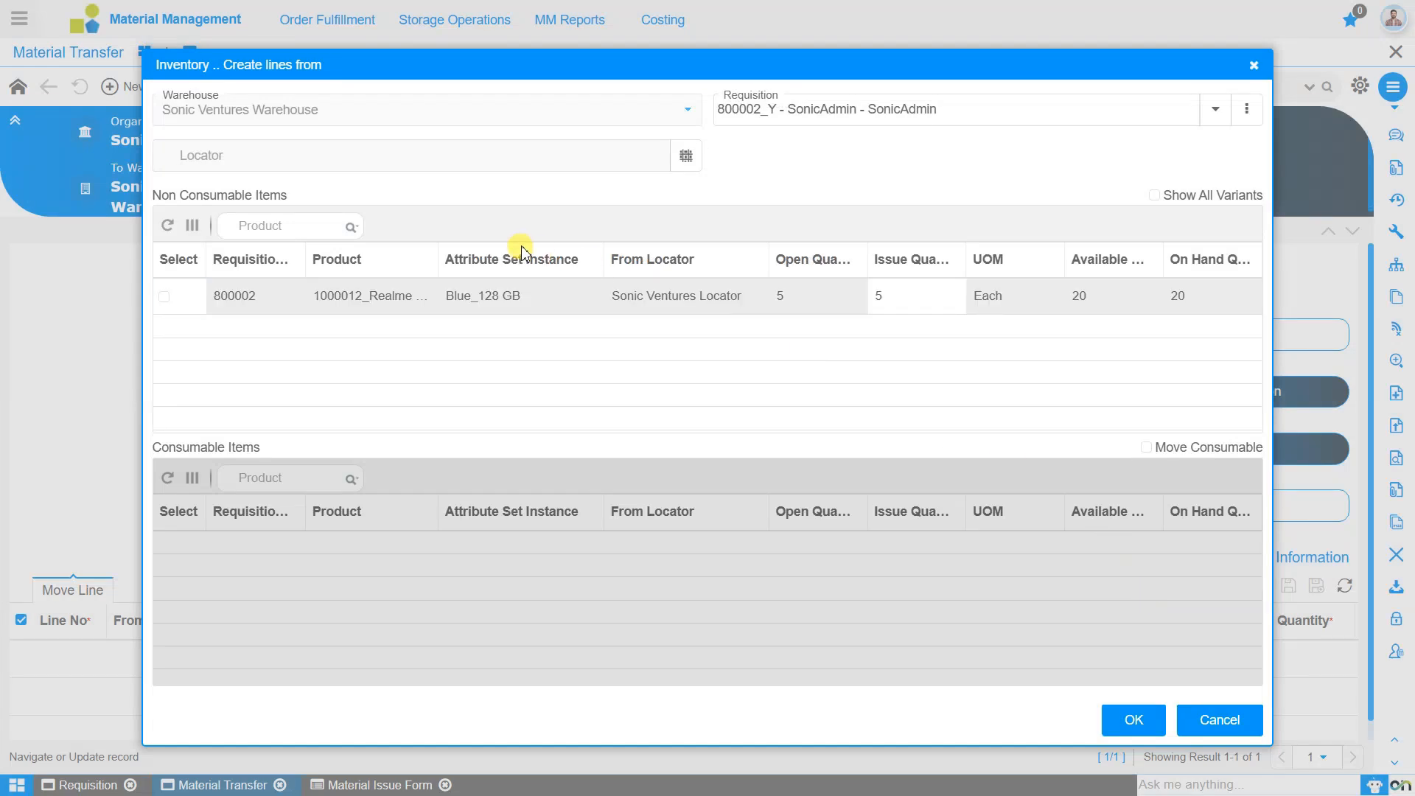
click(164, 297)
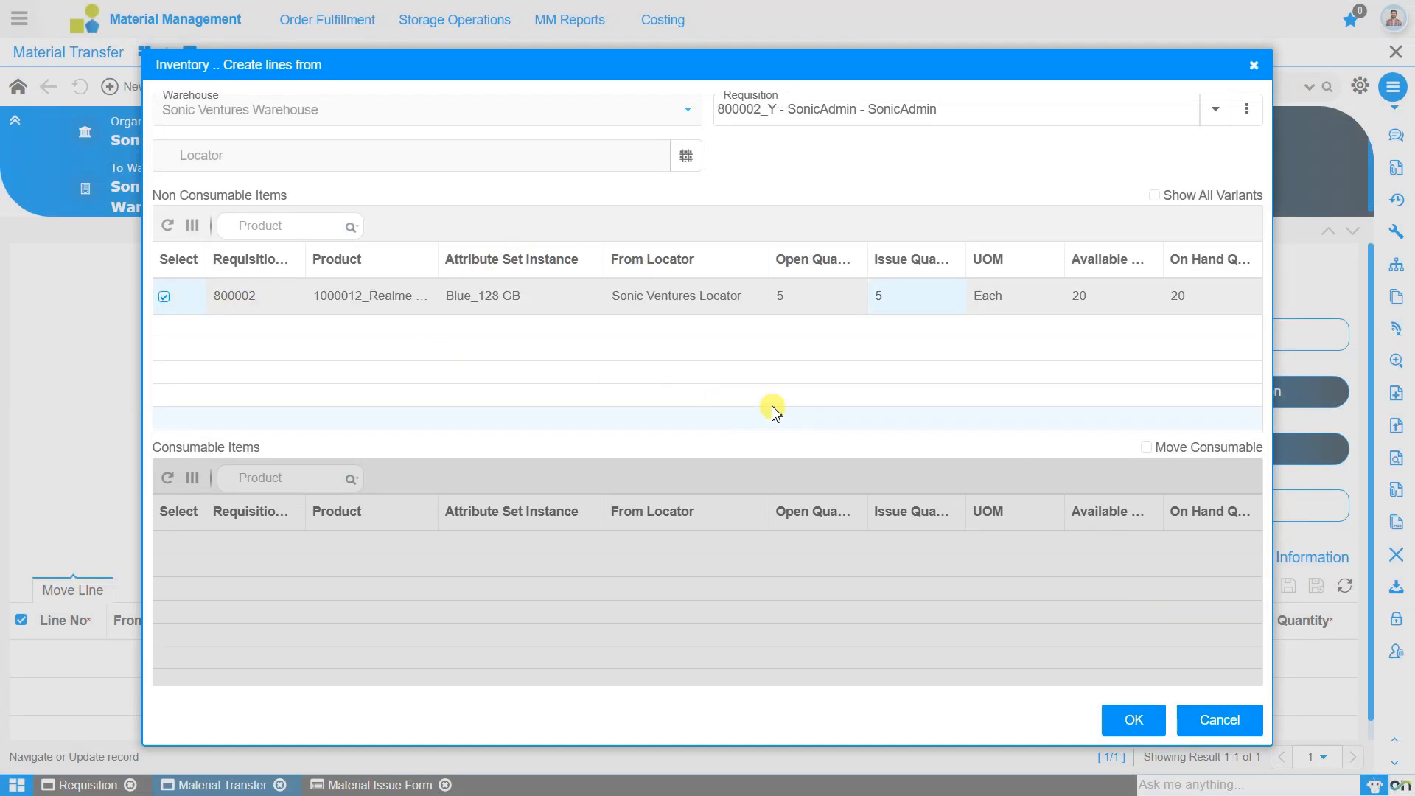
Step: Set the destination locator to Sonic Ventures Mohali Warehouse_1000000(1*1*1) and insert the selected requisition item into the transfer
click(686, 157)
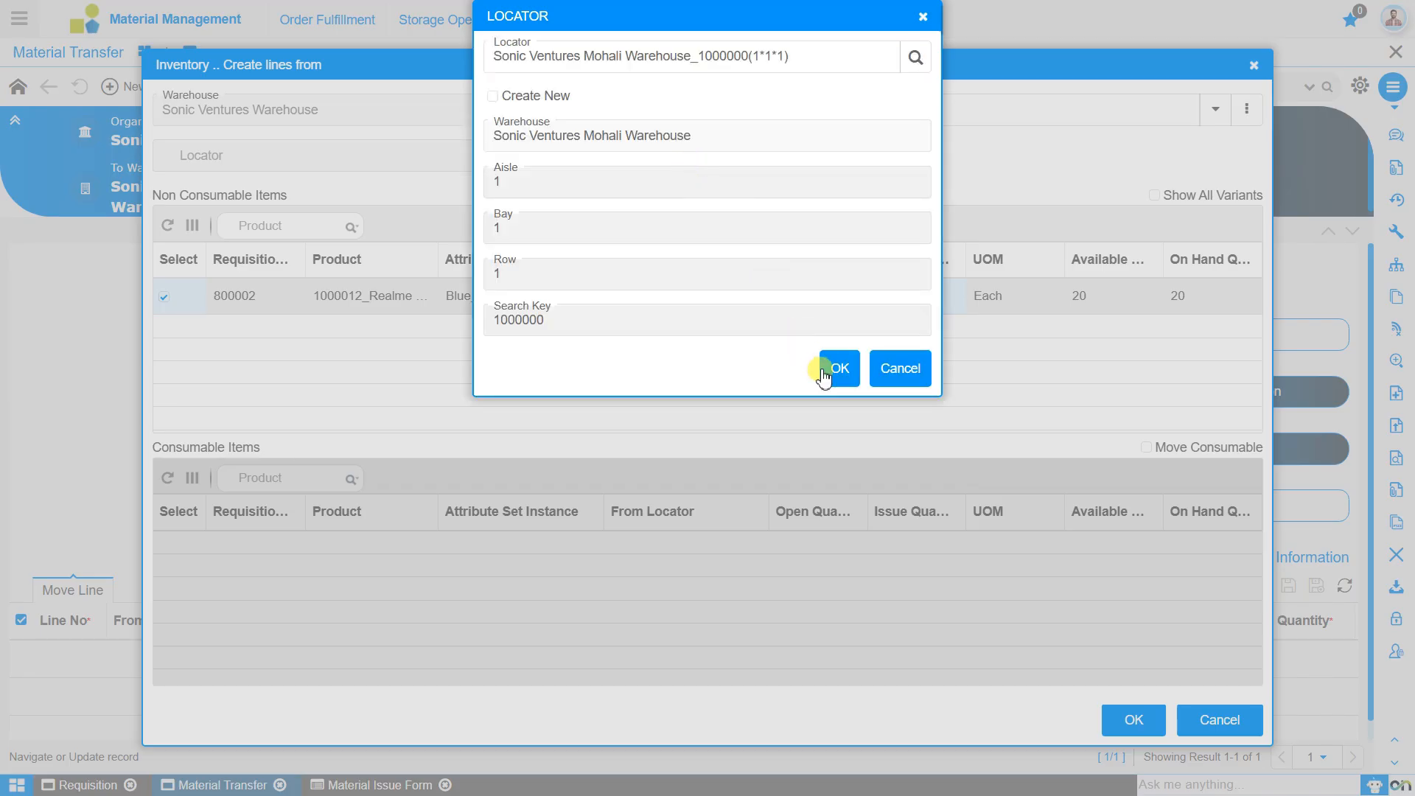
click(815, 61)
key(BackSpace)
key(BackSpace)
key(BackSpace)
key(BackSpace)
key(BackSpace)
key(BackSpace)
key(BackSpace)
key(BackSpace)
key(BackSpace)
key(BackSpace)
key(BackSpace)
key(BackSpace)
key(BackSpace)
key(BackSpace)
key(BackSpace)
key(BackSpace)
key(BackSpace)
key(BackSpace)
key(BackSpace)
key(BackSpace)
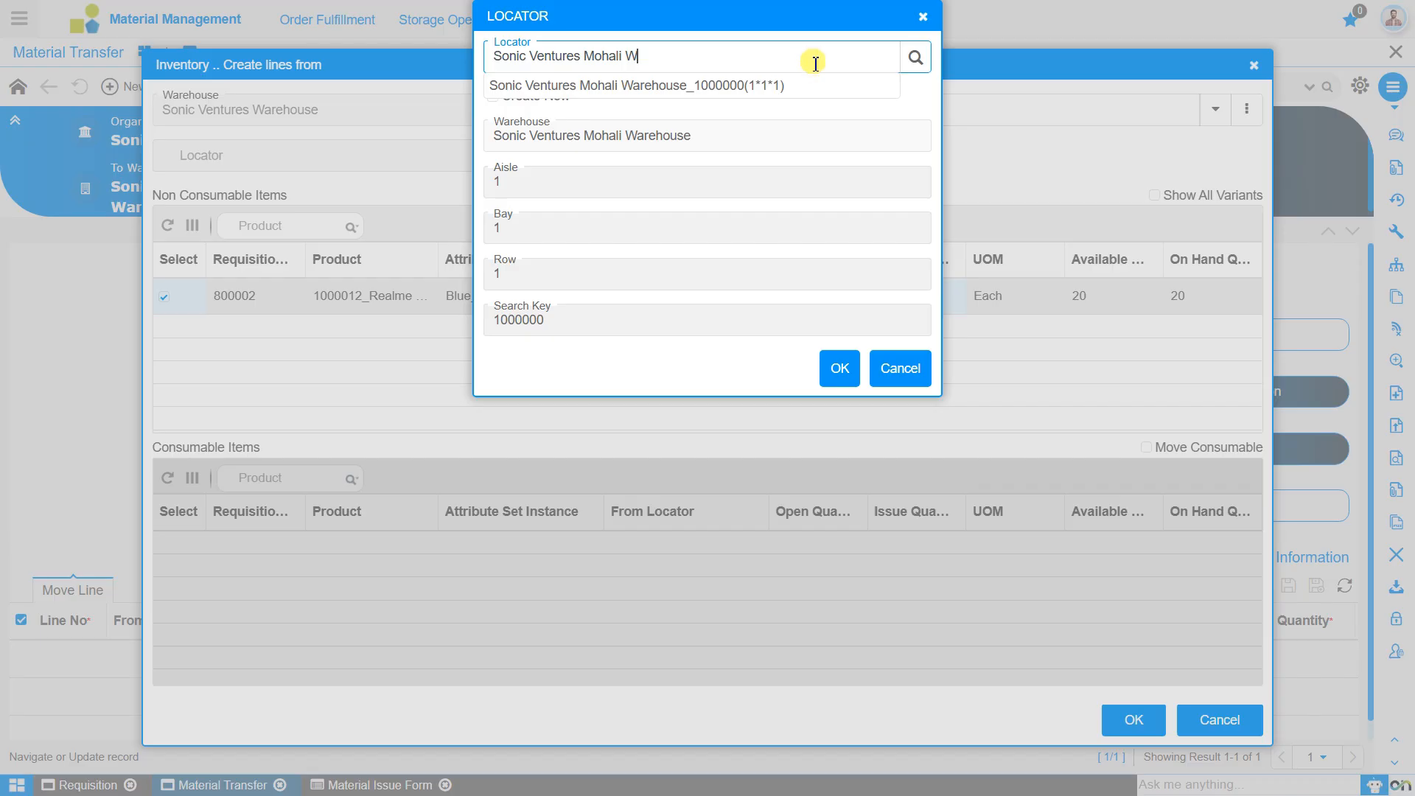
click(815, 87)
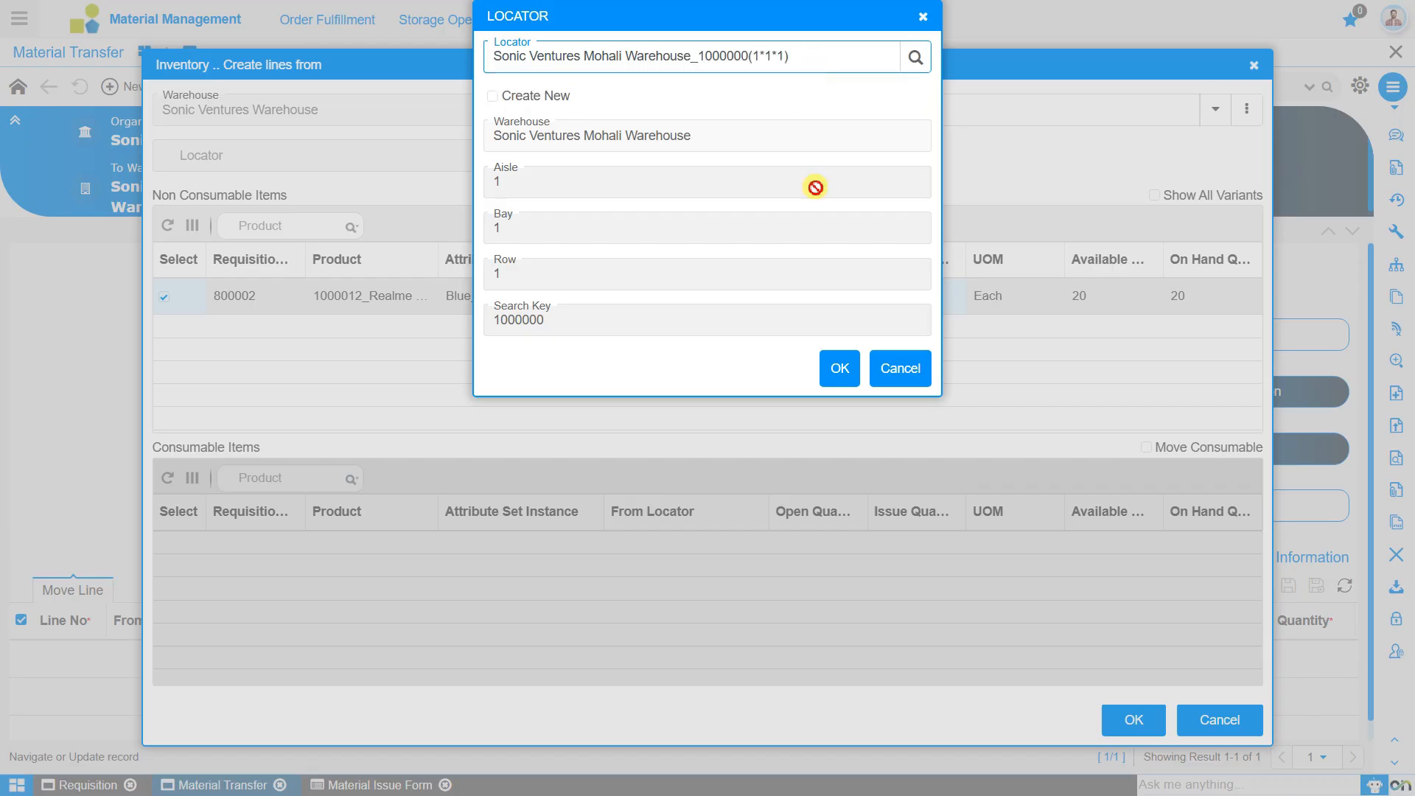
click(837, 371)
click(837, 370)
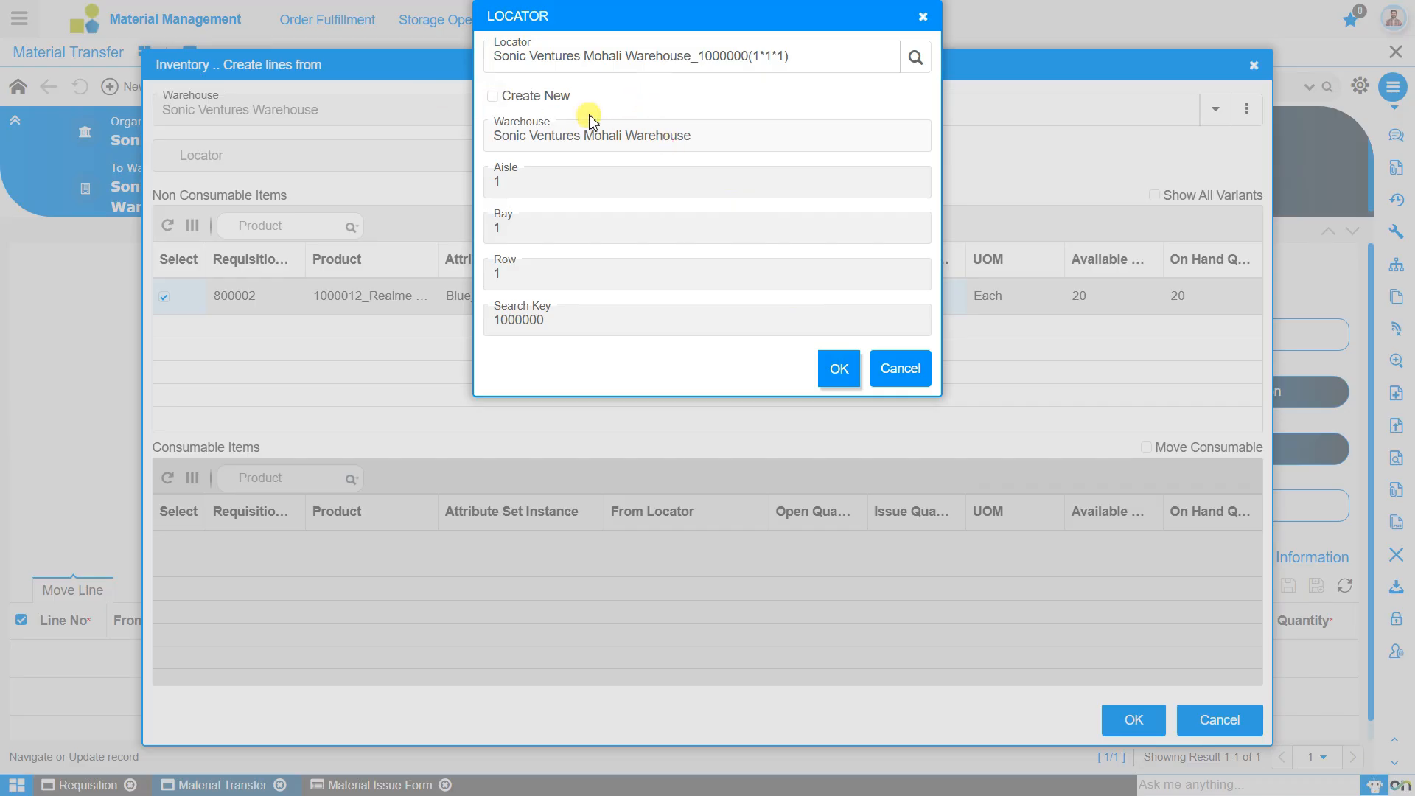
click(840, 378)
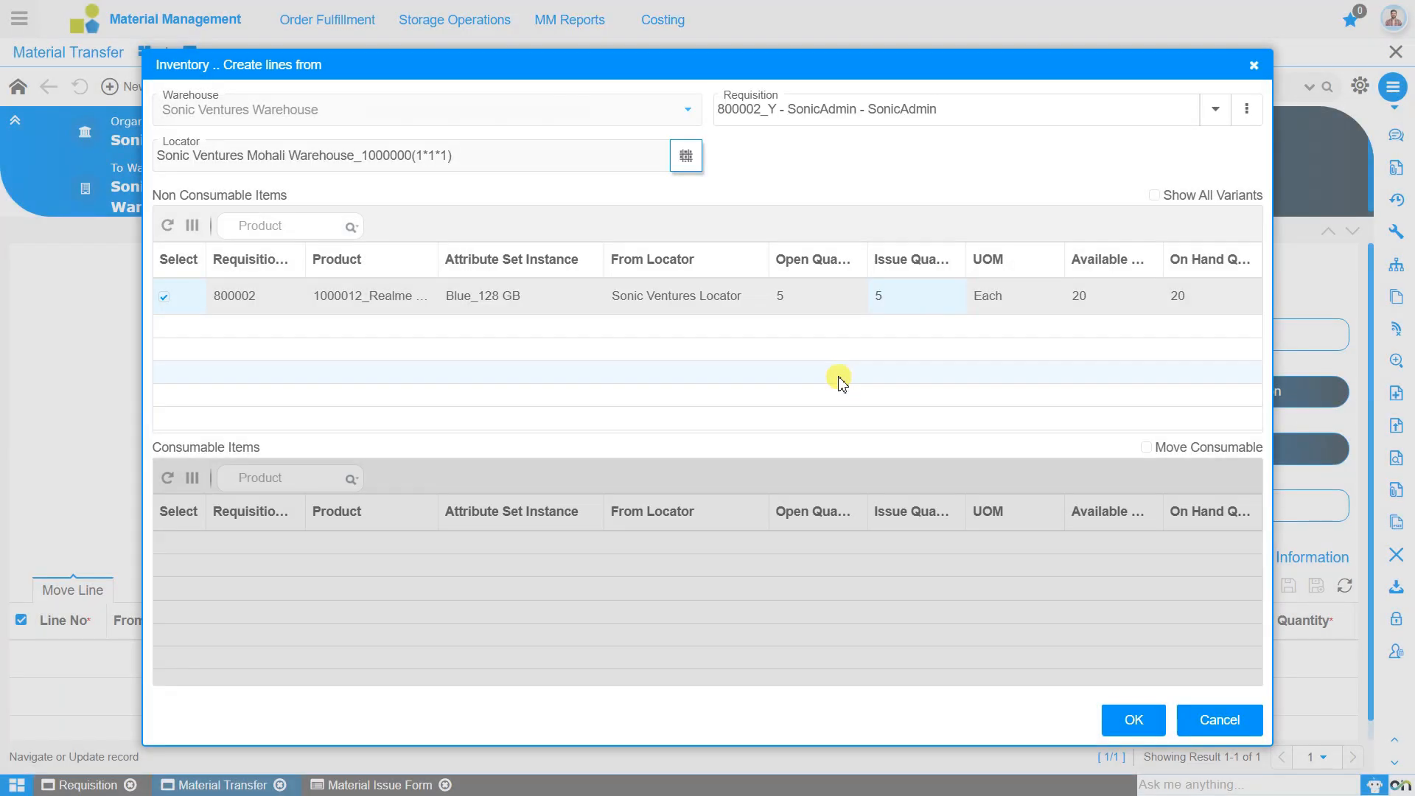
click(1135, 719)
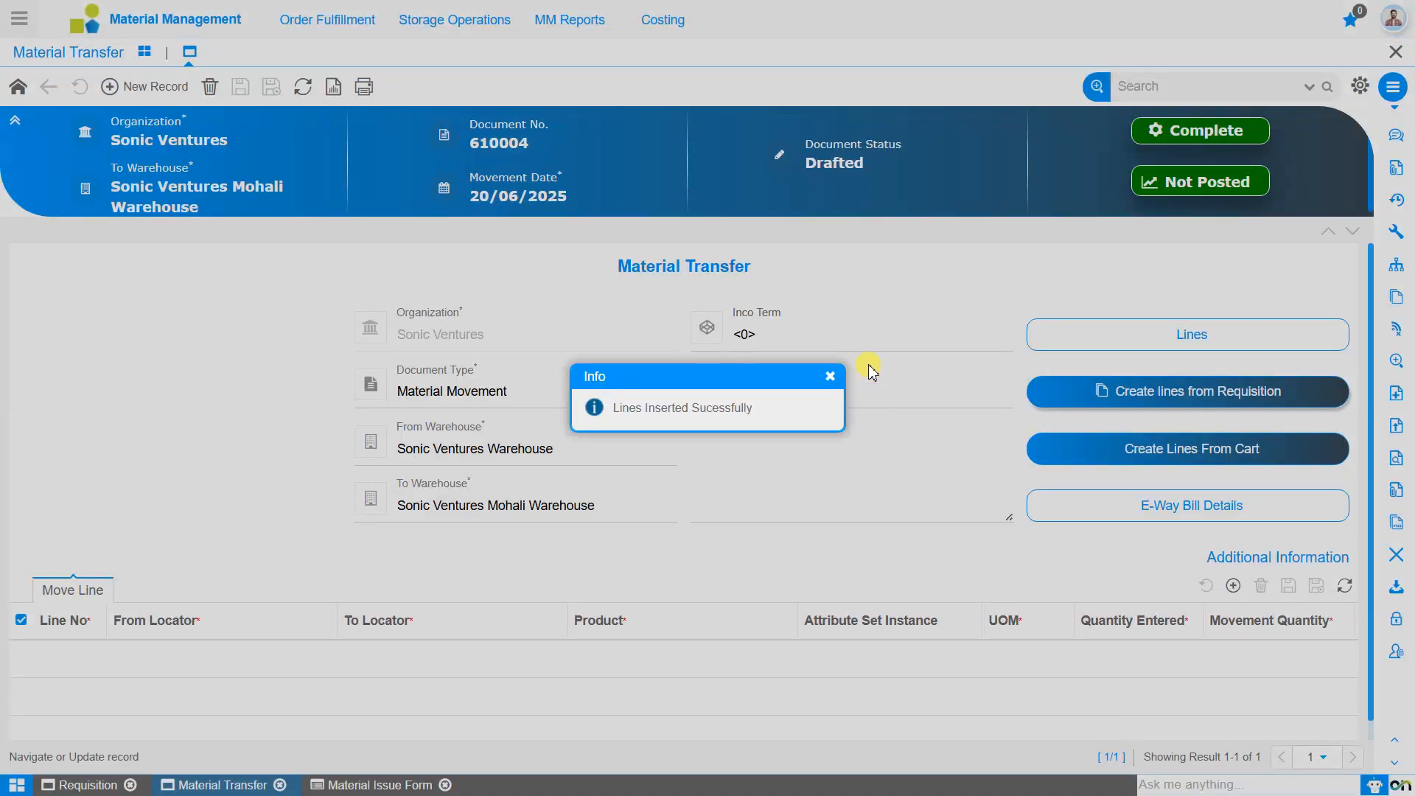
click(830, 376)
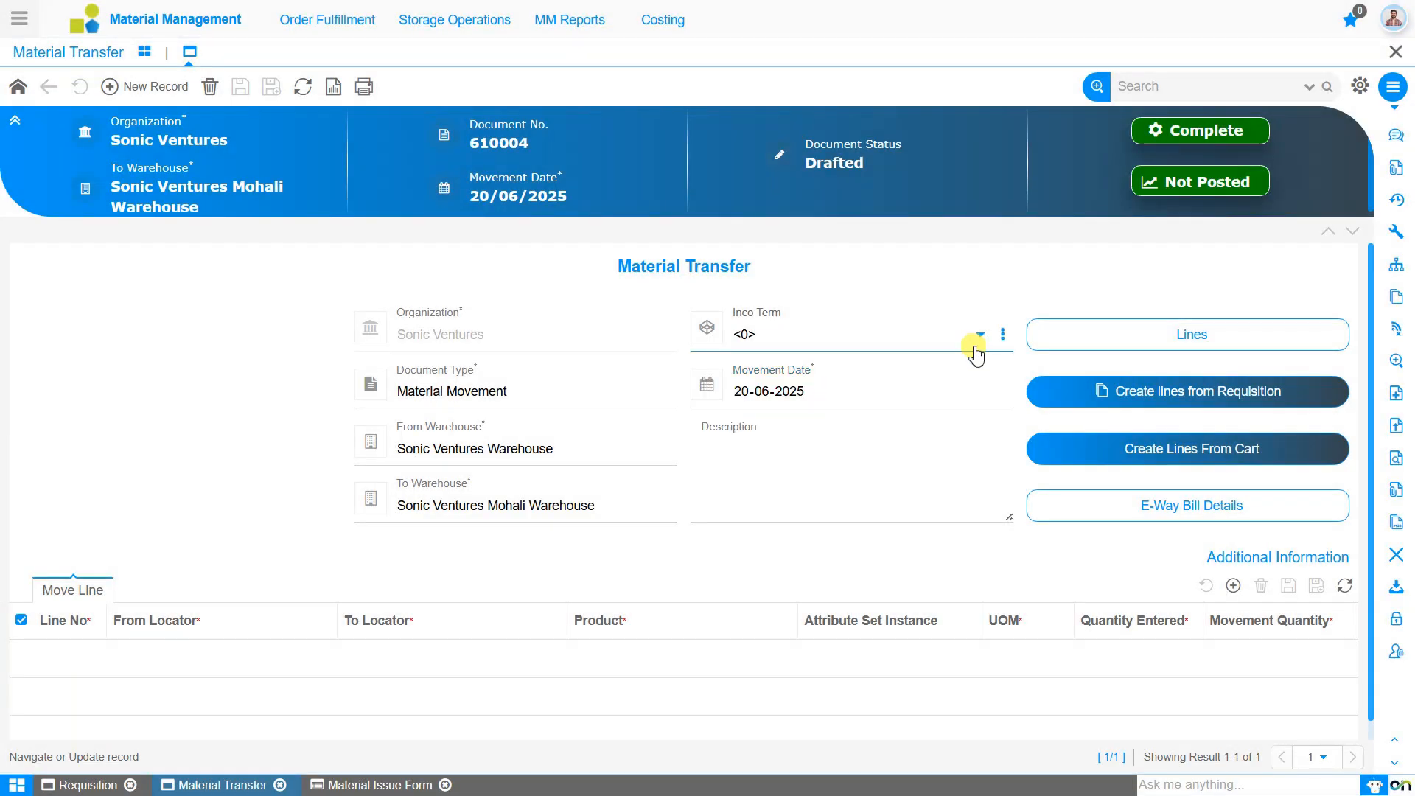
Step: Review the Realme X7 line's details, return to the transfer header, and complete the material transfer
click(1133, 337)
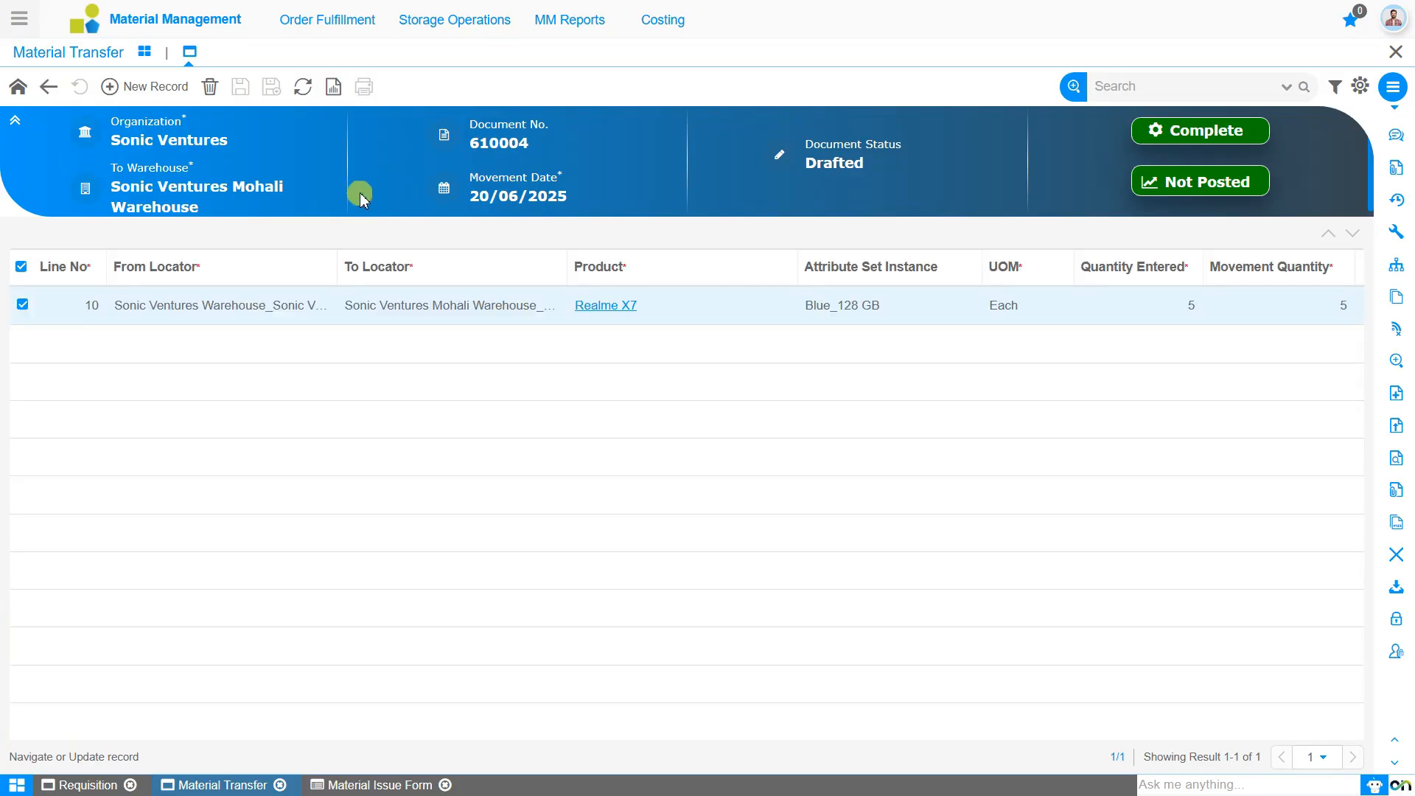
double_click(621, 312)
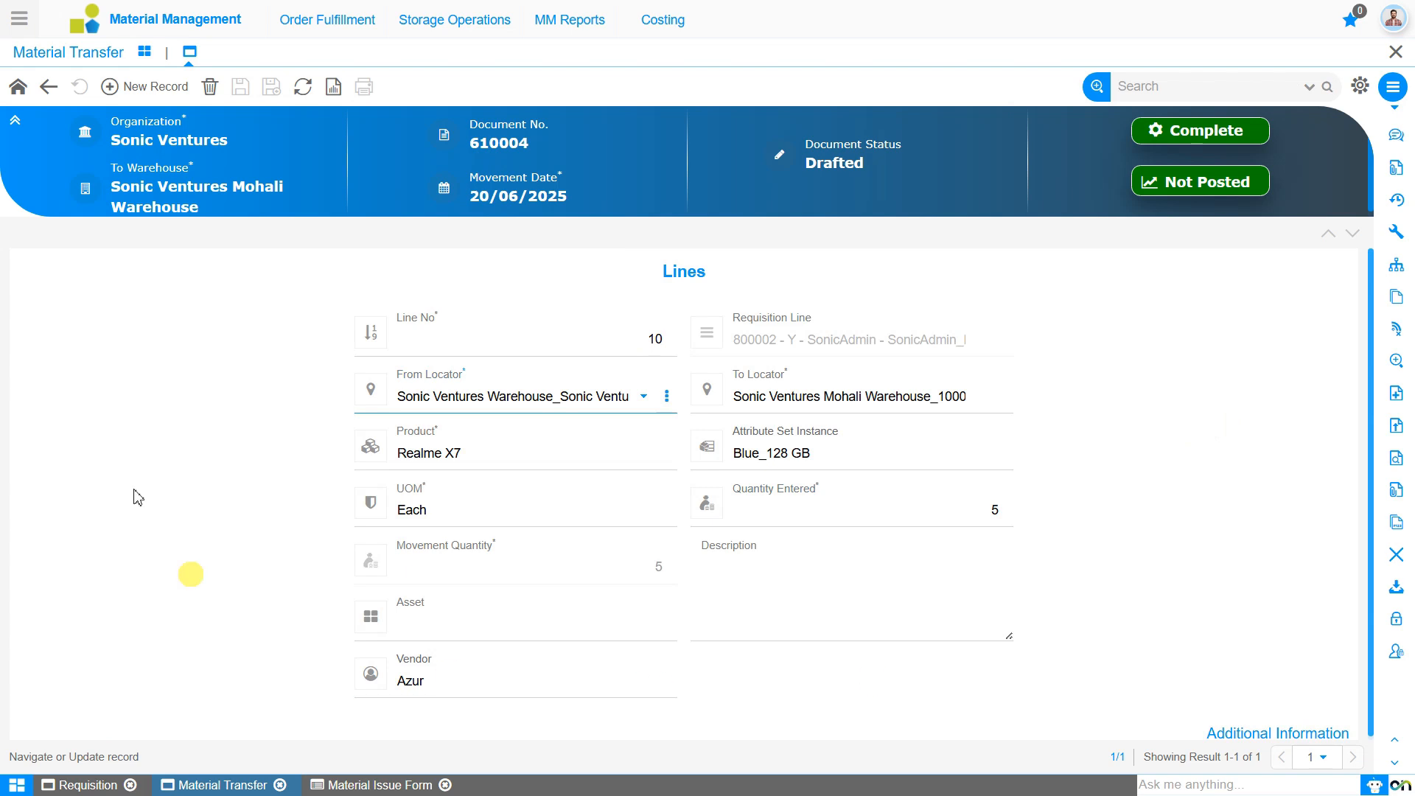
click(19, 87)
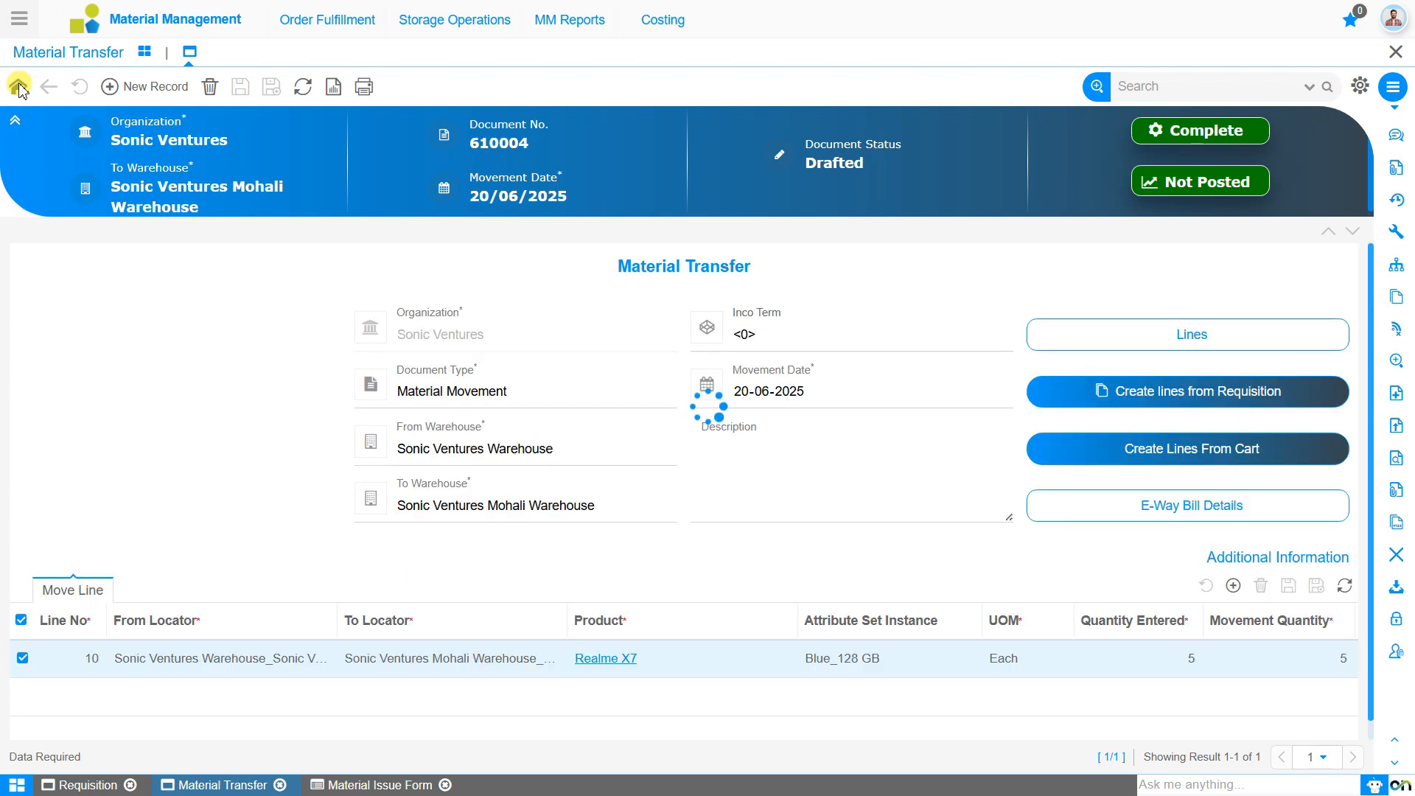
click(1194, 134)
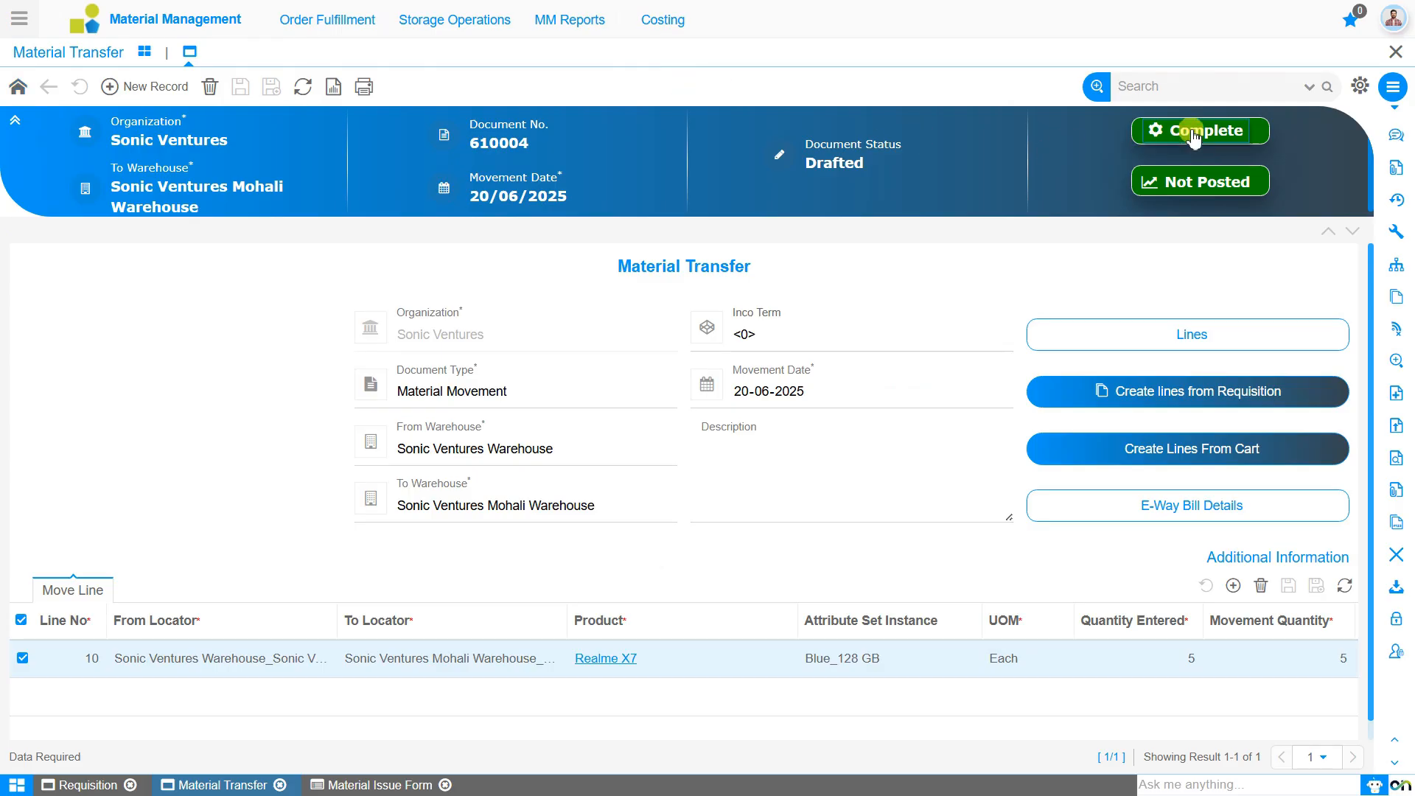
click(737, 443)
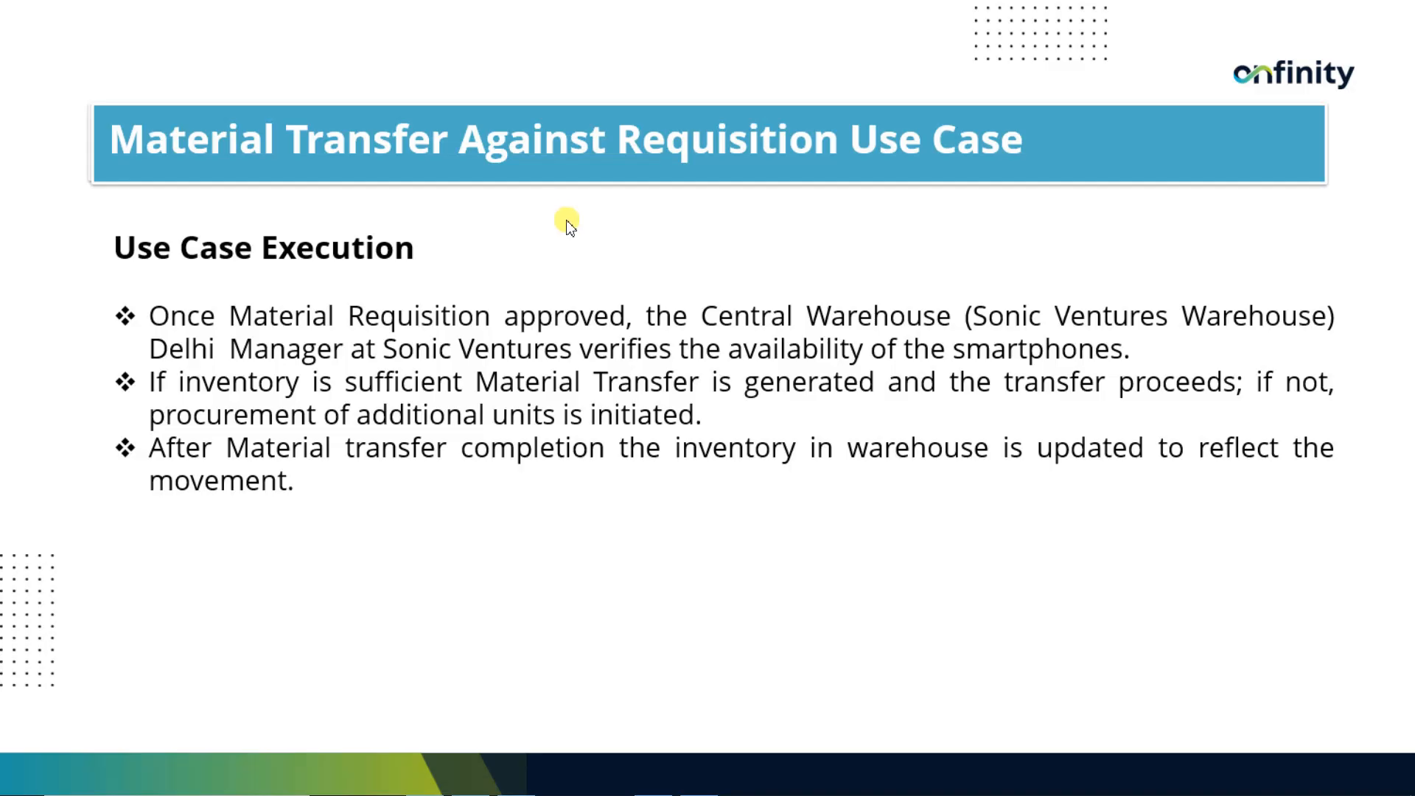
click(569, 230)
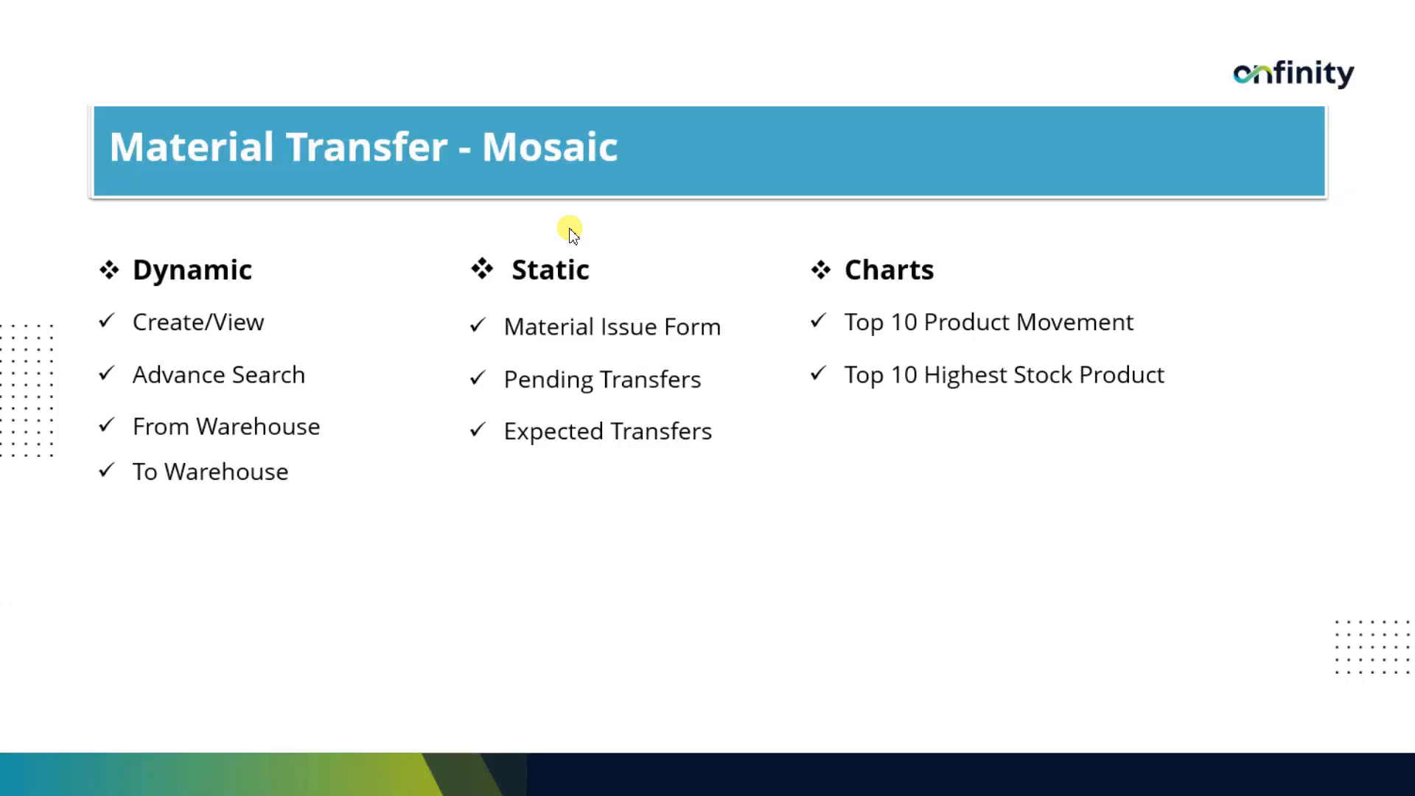